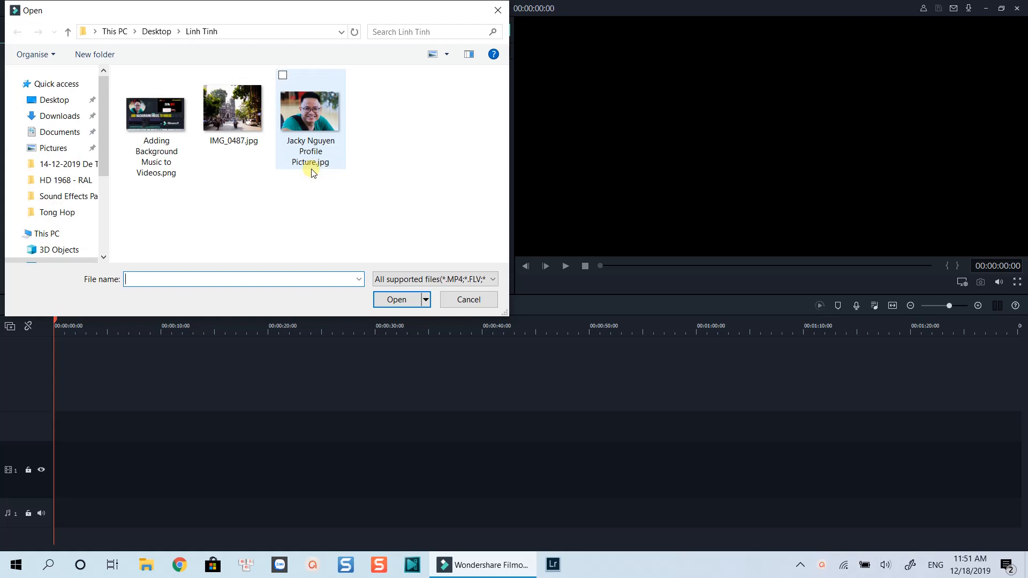
# Import IMG_0487.jpg and Man Texting On The Street.mp4 into the project media.
pyautogui.click(246, 124)
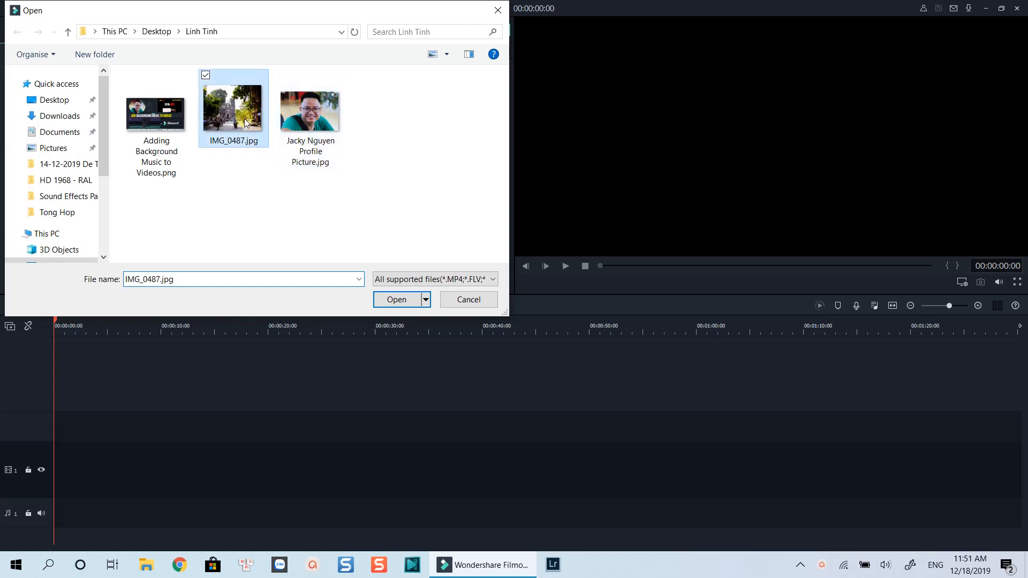
pyautogui.click(396, 300)
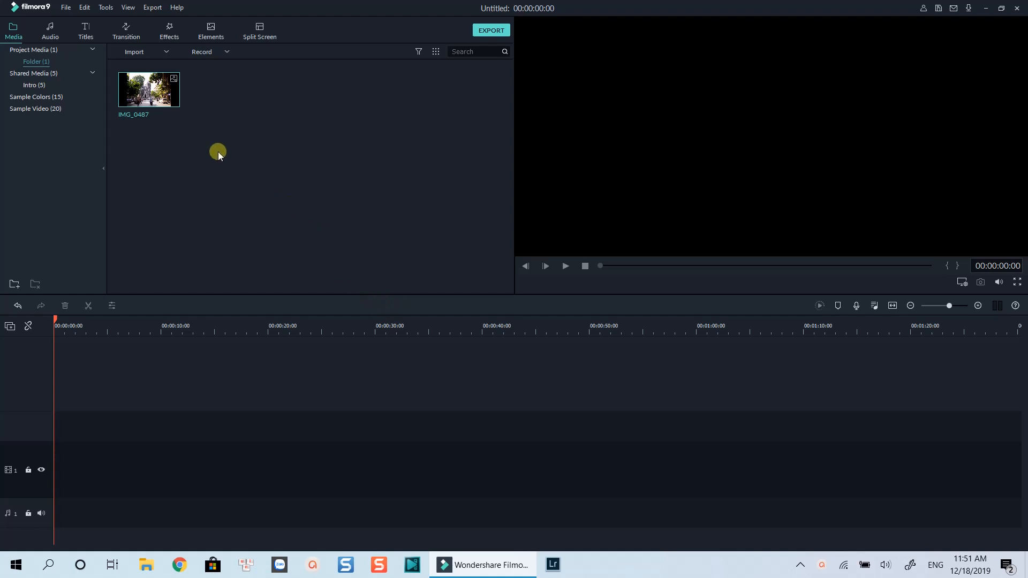
pyautogui.click(163, 51)
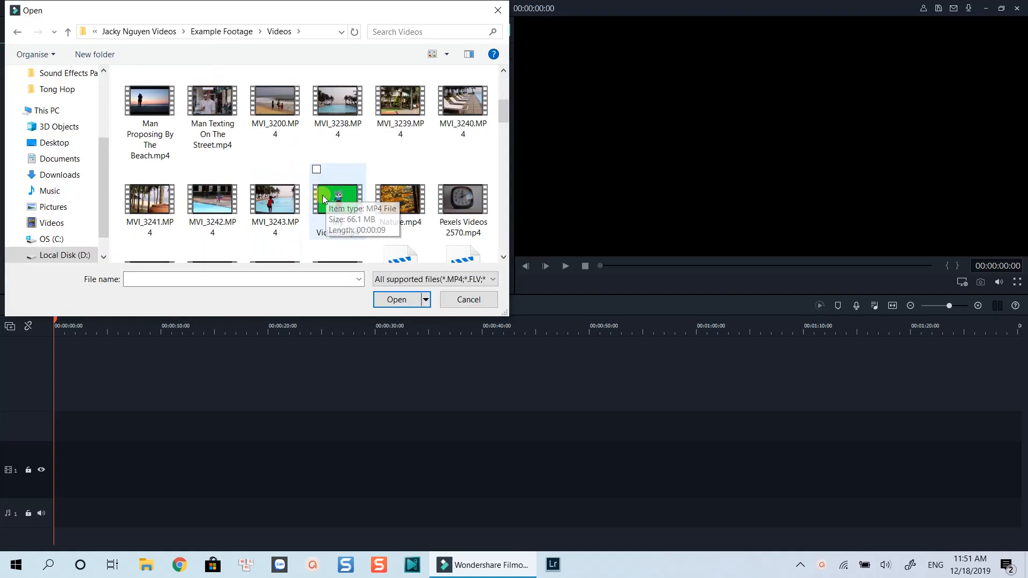
pyautogui.click(208, 109)
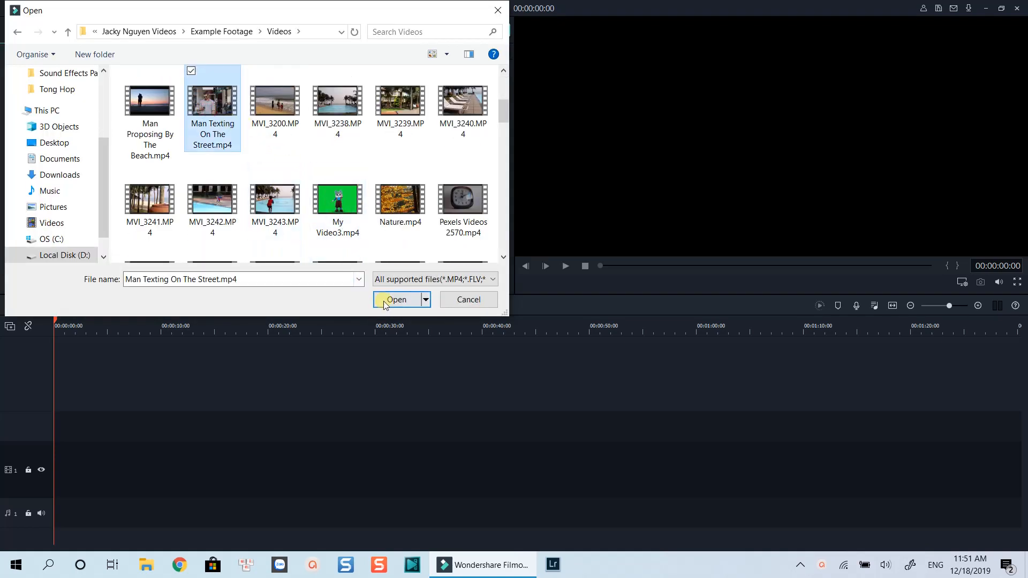
pyautogui.click(395, 300)
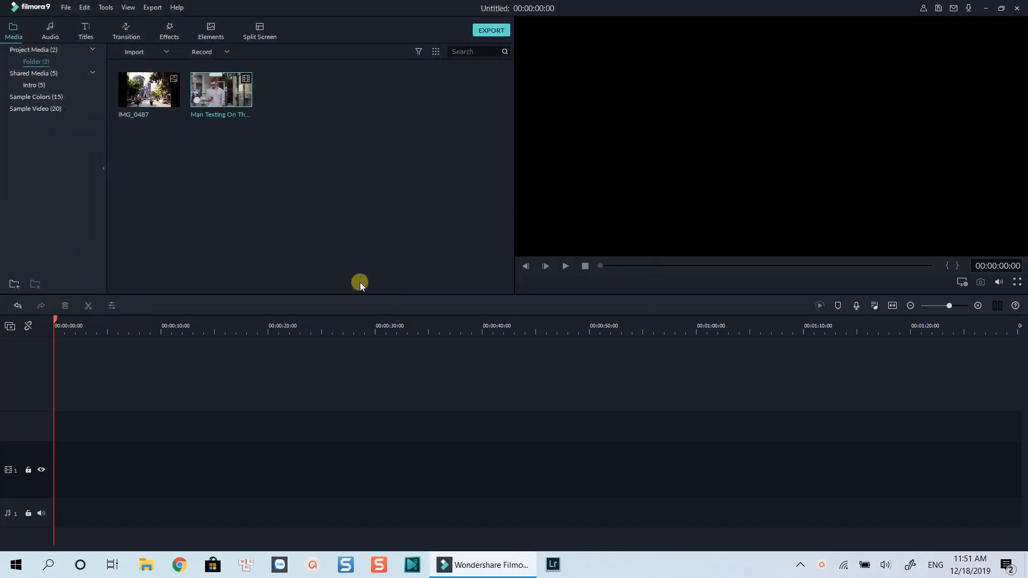
# Place the Man Texting On The Street clip at the start of video track 1 and briefly play it.
pyautogui.moveTo(238, 102); pyautogui.dragTo(43, 458)
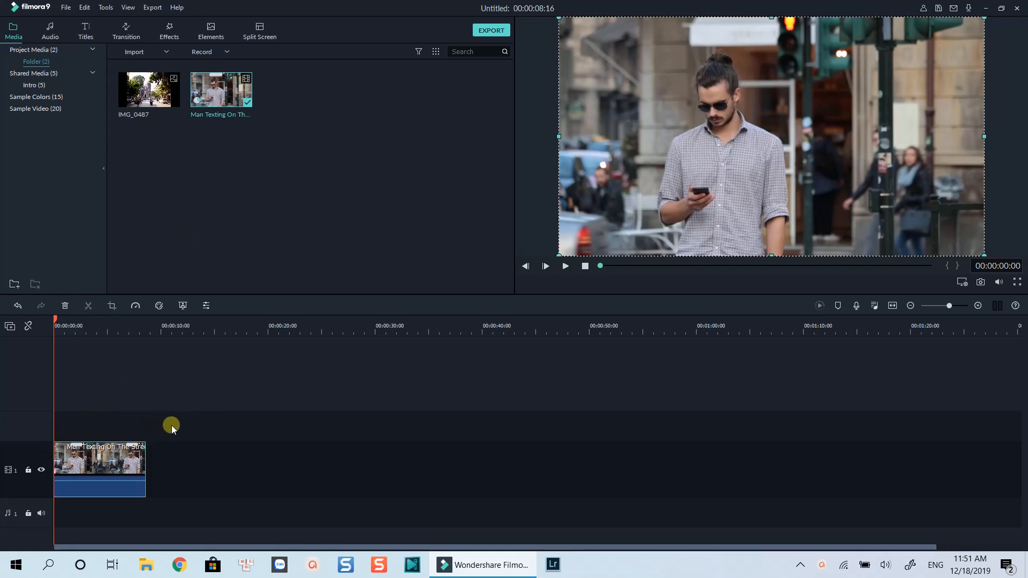
pyautogui.press('space')
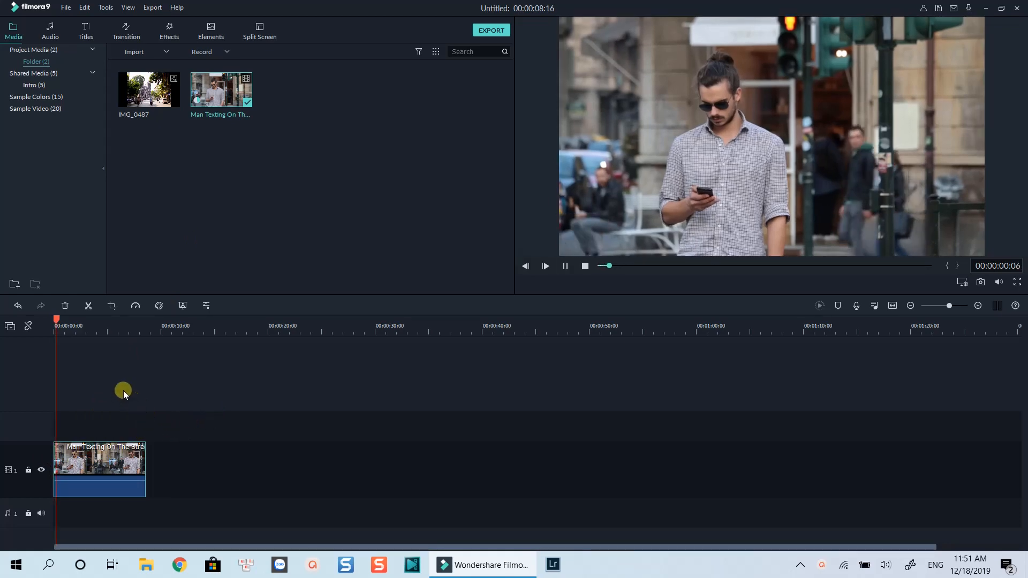
pyautogui.press('space')
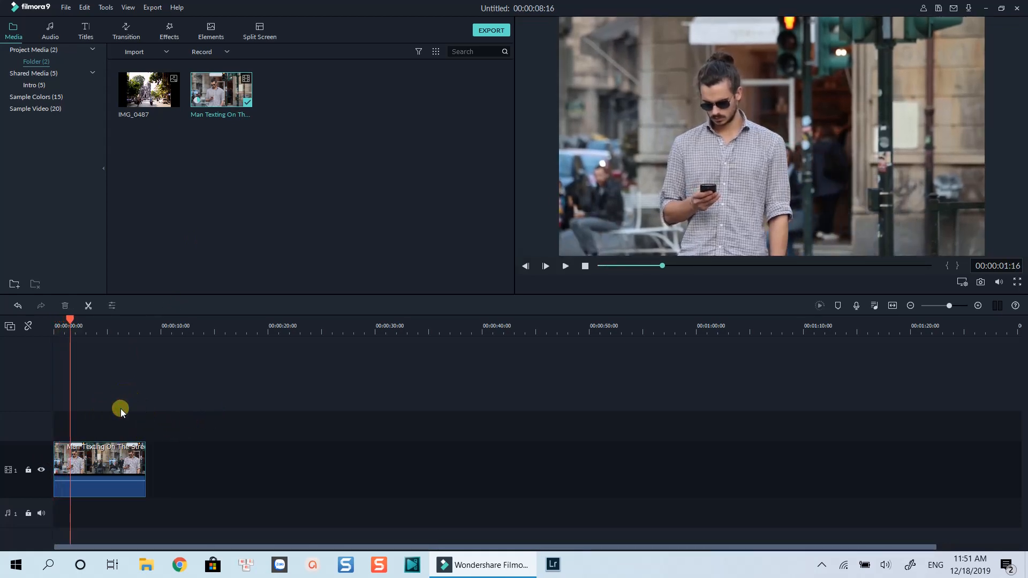
# Crop the Man Texting clip at a 16:9 ratio to about 1154 x 649 around the man's head and chest, previewing before applying.
pyautogui.click(107, 448)
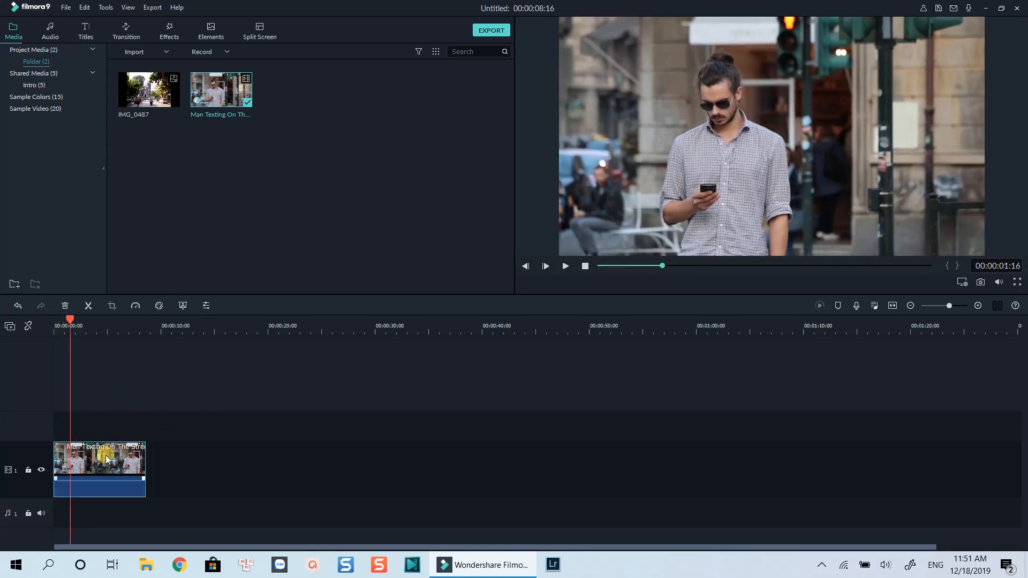
pyautogui.click(111, 305)
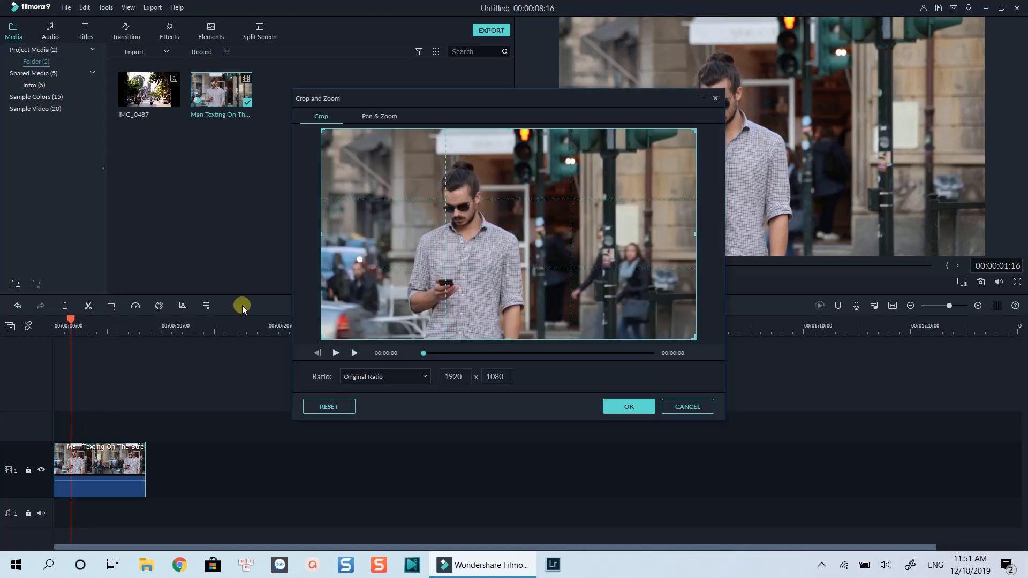
pyautogui.click(375, 376)
pyautogui.click(370, 398)
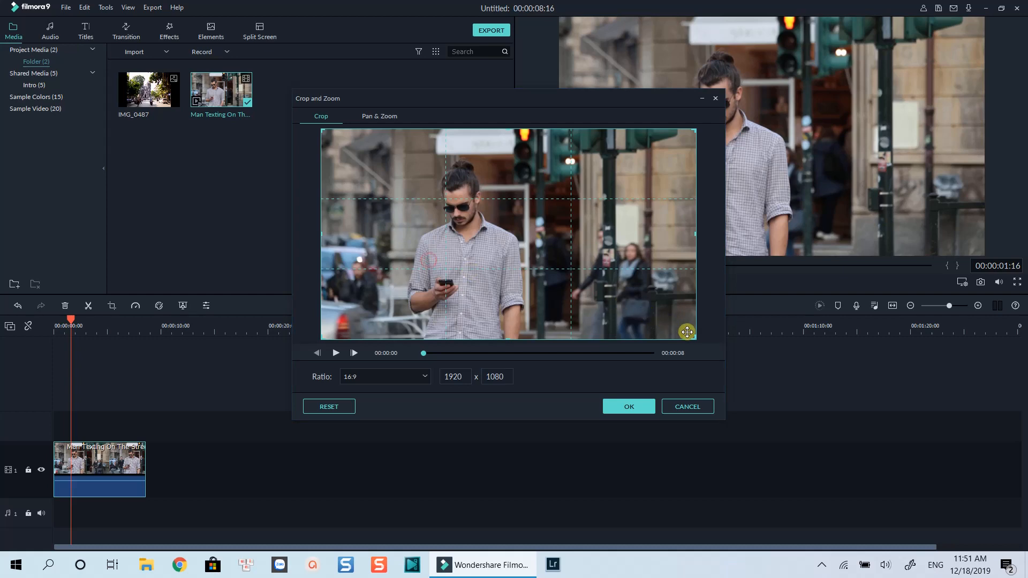
pyautogui.moveTo(695, 337); pyautogui.dragTo(547, 255)
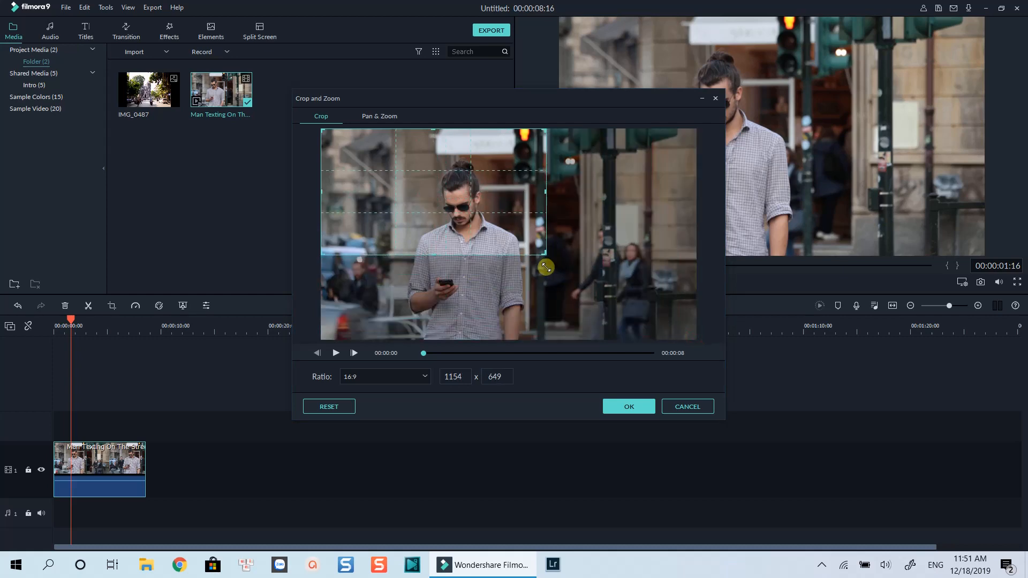
pyautogui.moveTo(497, 234); pyautogui.dragTo(516, 254)
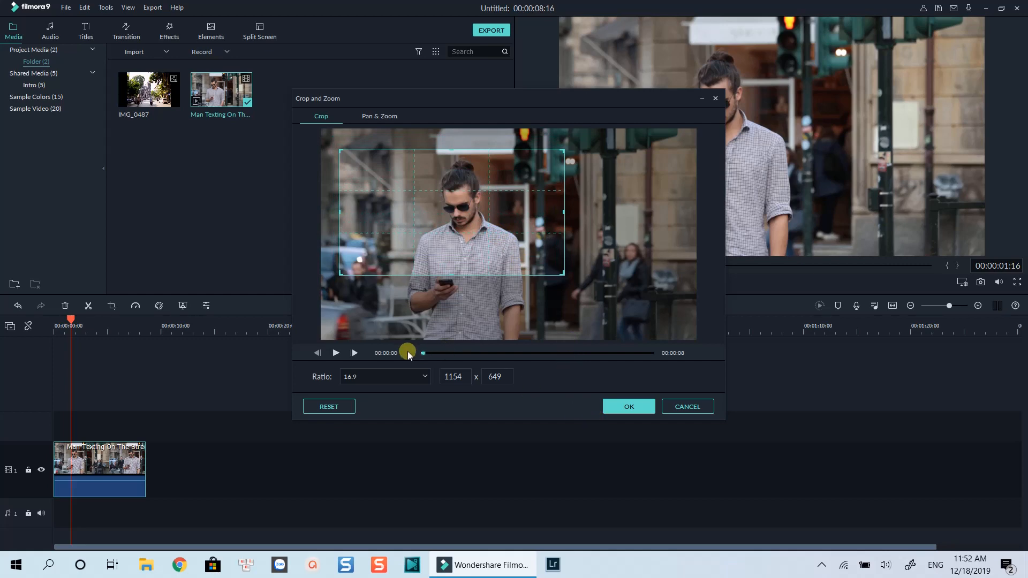
pyautogui.click(336, 353)
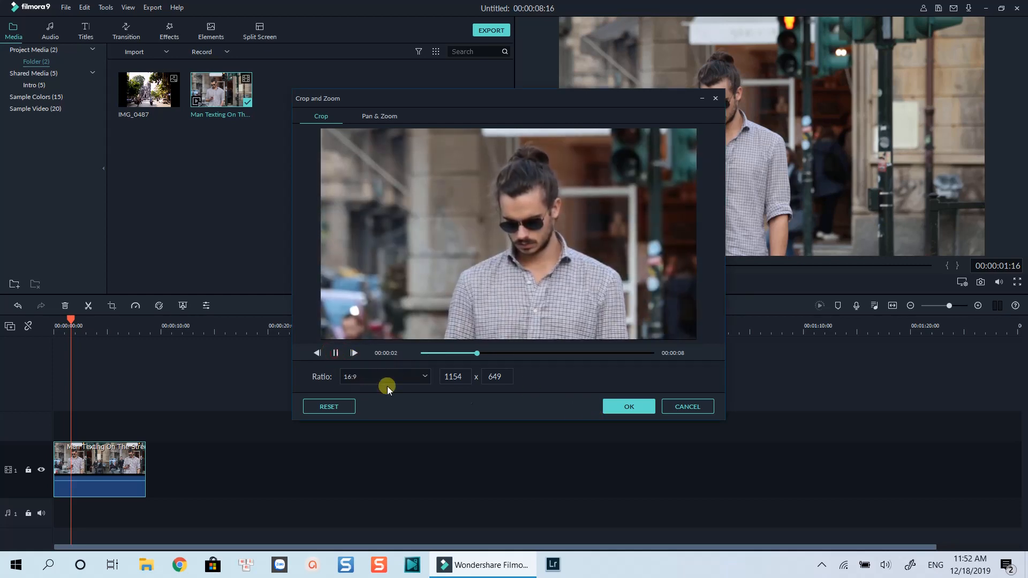
pyautogui.click(622, 410)
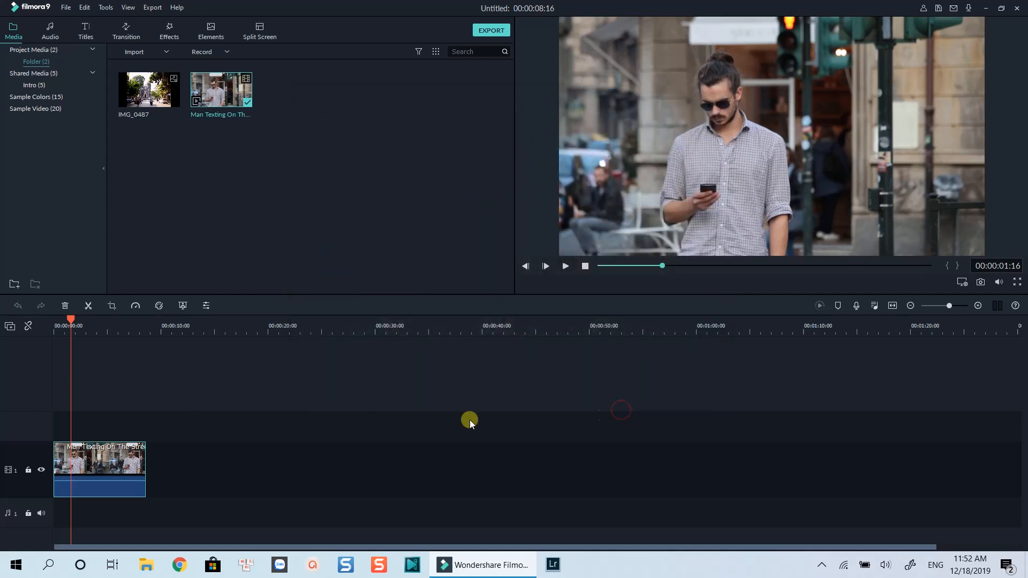
# Play the cropped Man Texting clip from the start of the timeline.
pyautogui.moveTo(71, 318); pyautogui.dragTo(46, 322)
pyautogui.press('space')
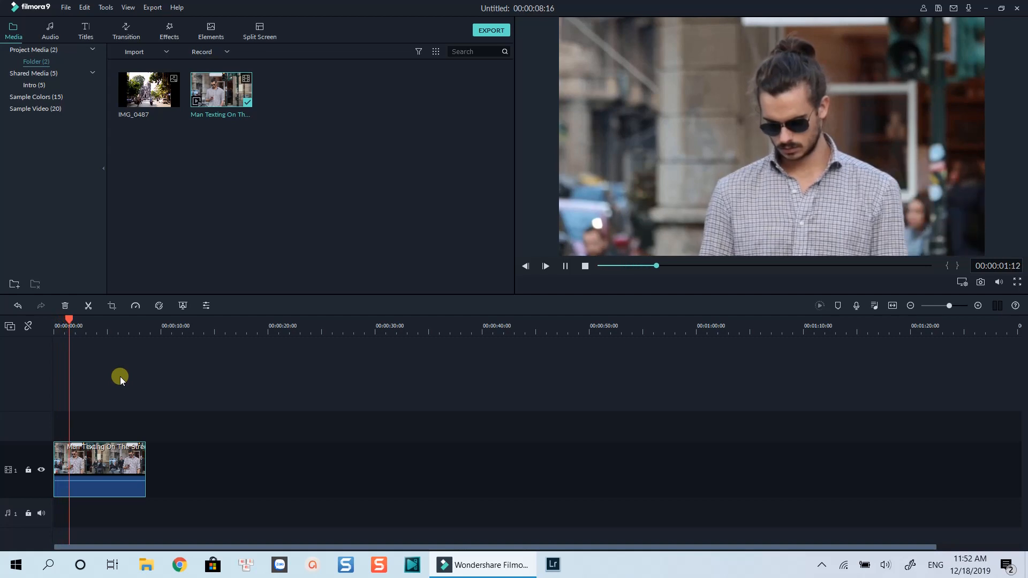
pyautogui.press('space')
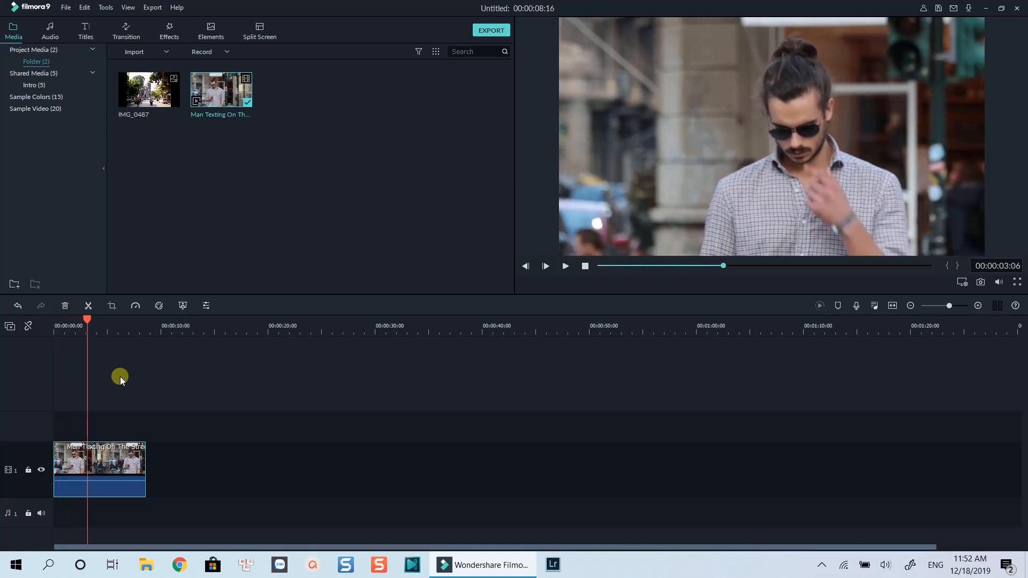
# Add the IMG_0487 photo directly after the video clip on track 1 and play it.
pyautogui.click(112, 455)
pyautogui.moveTo(150, 92); pyautogui.dragTo(151, 454)
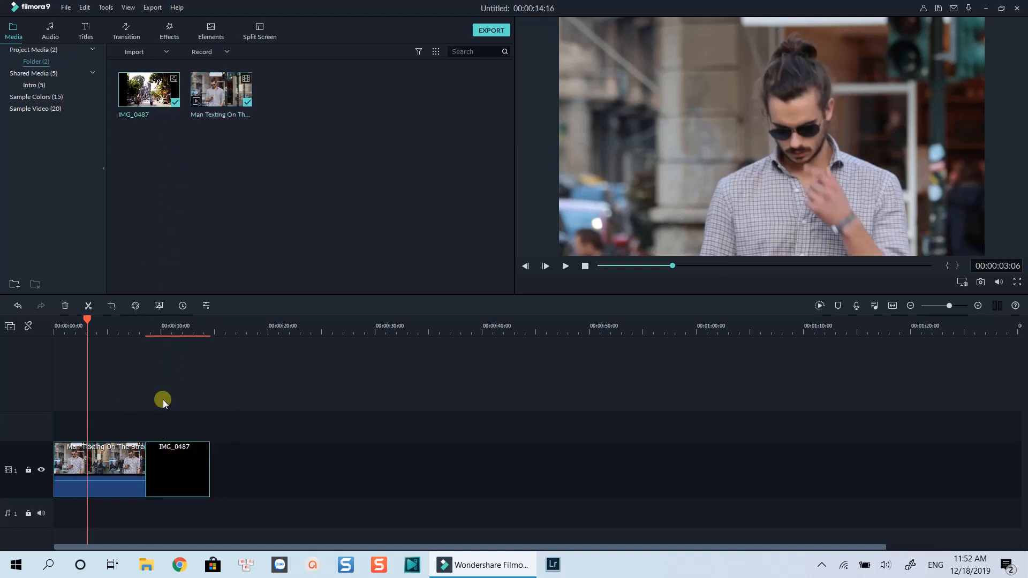
pyautogui.click(152, 330)
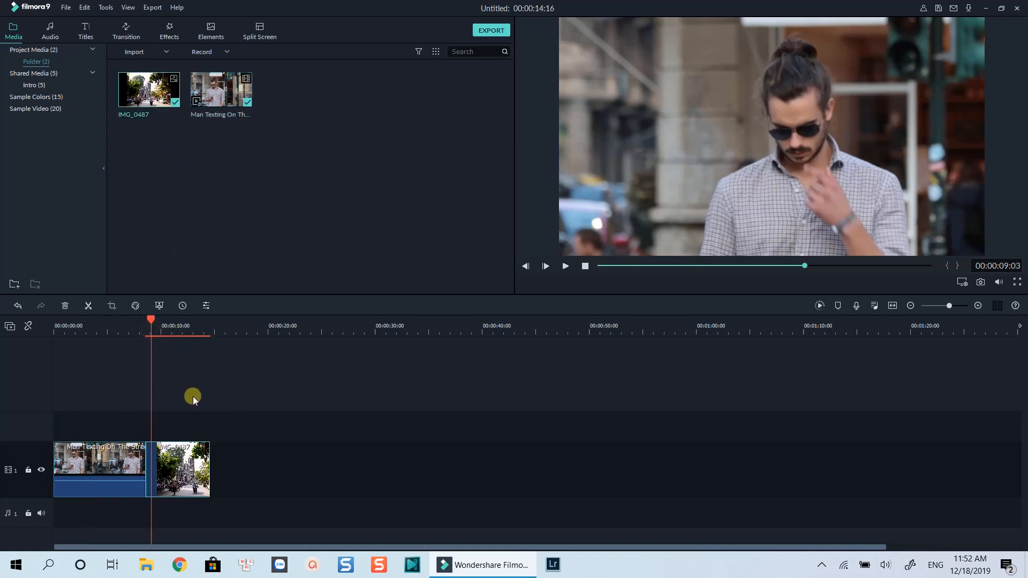
pyautogui.press('space')
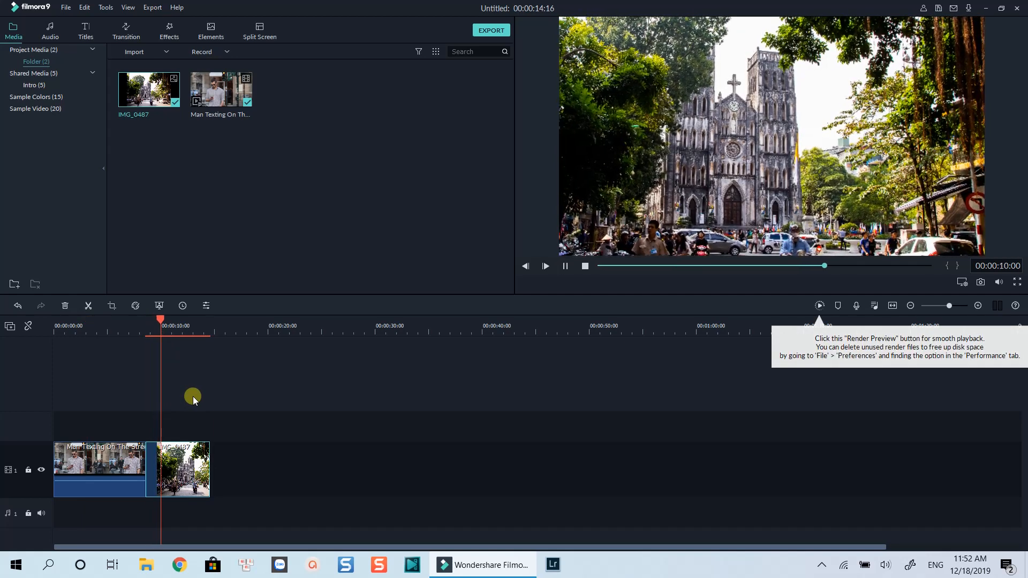
# Crop the IMG_0487 photo at a 16:9 ratio to about 3636 x 2045 over its lower-left street area, previewing before applying.
pyautogui.click(190, 461)
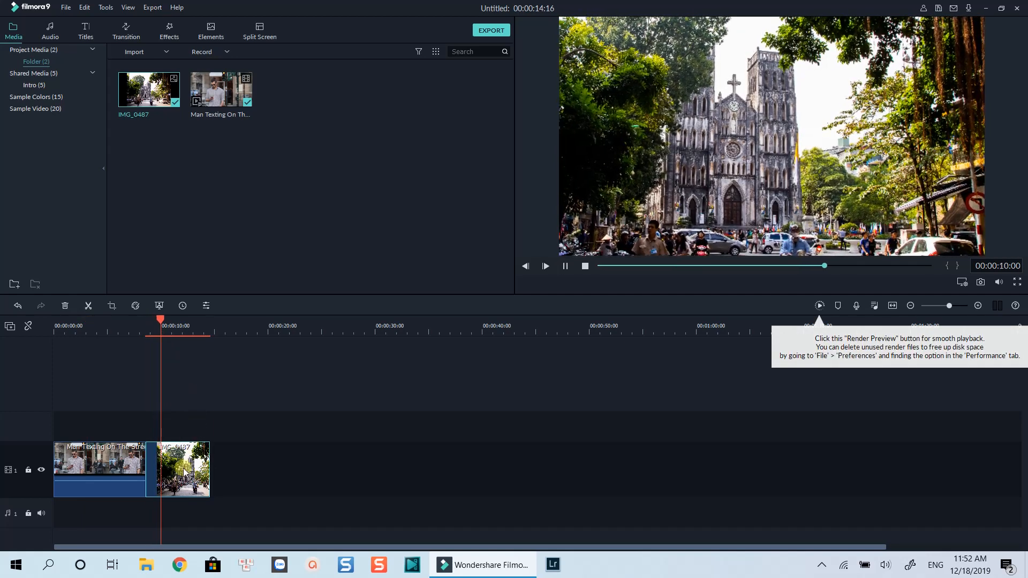
pyautogui.click(111, 308)
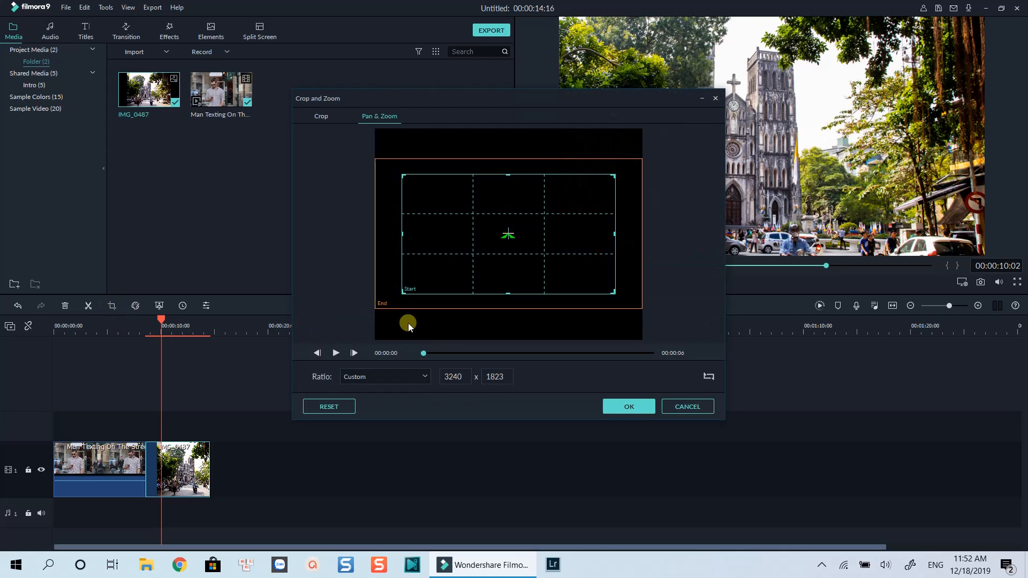
pyautogui.click(322, 117)
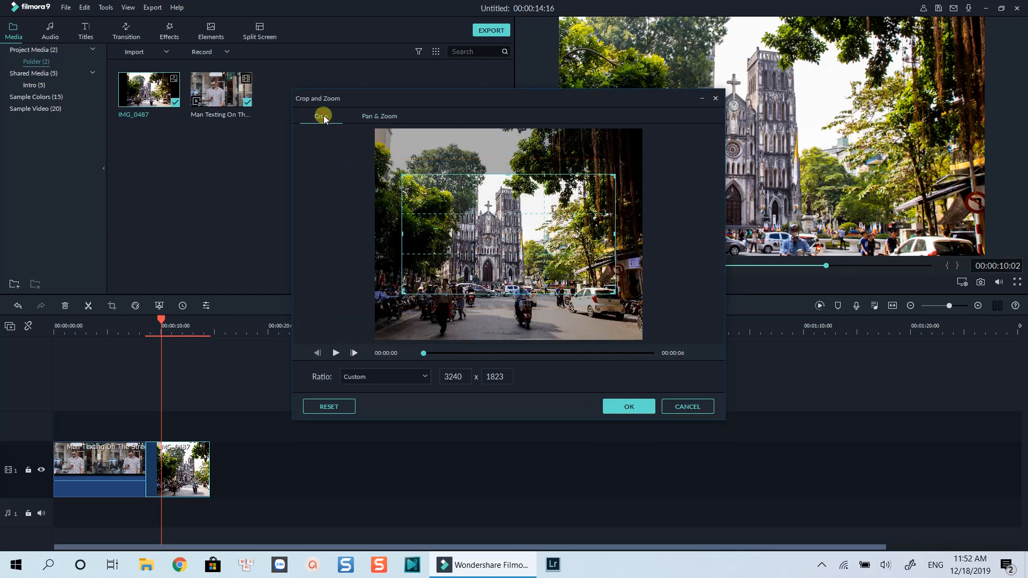
pyautogui.click(418, 384)
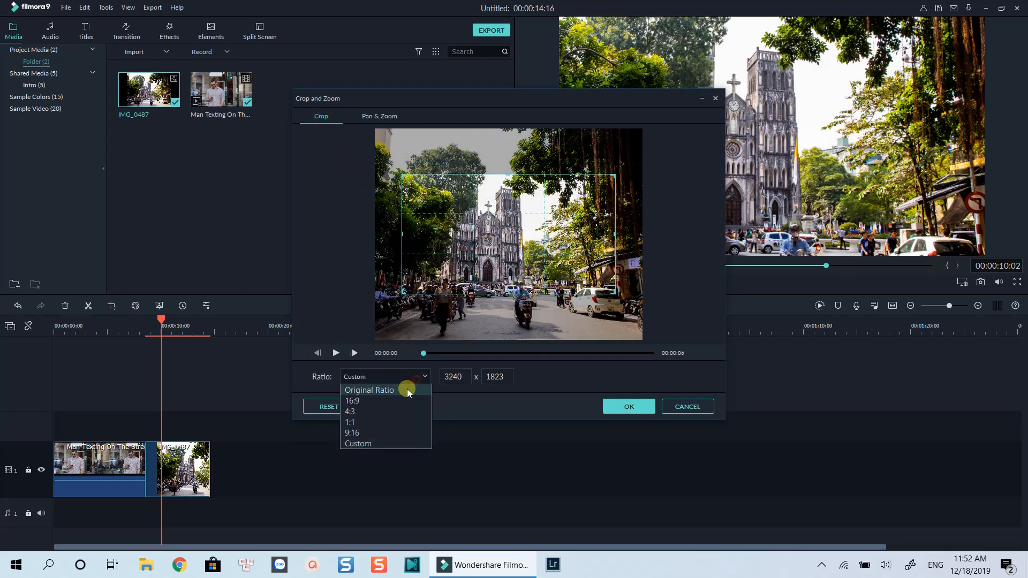
pyautogui.click(397, 399)
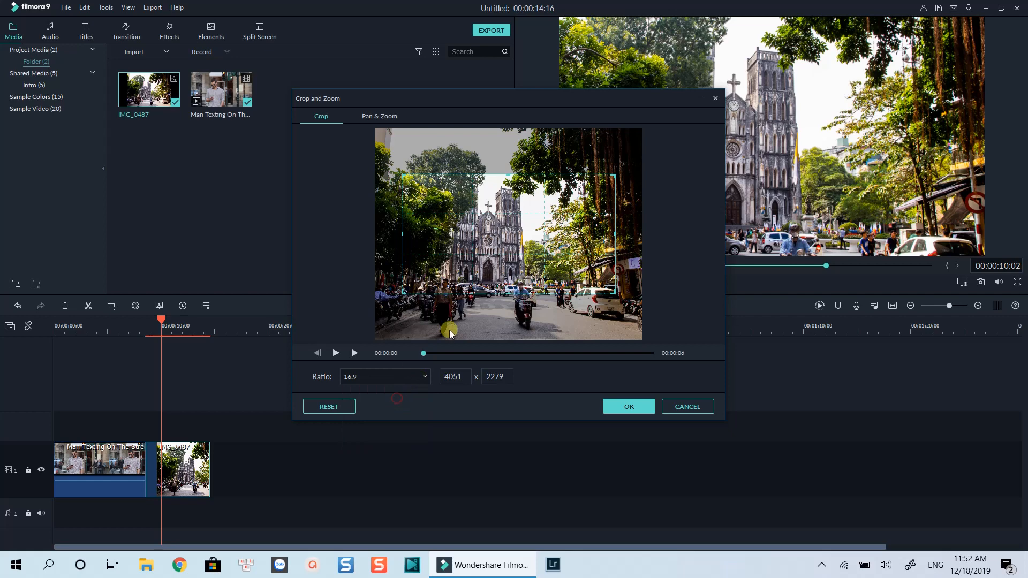
pyautogui.moveTo(521, 272); pyautogui.dragTo(502, 328)
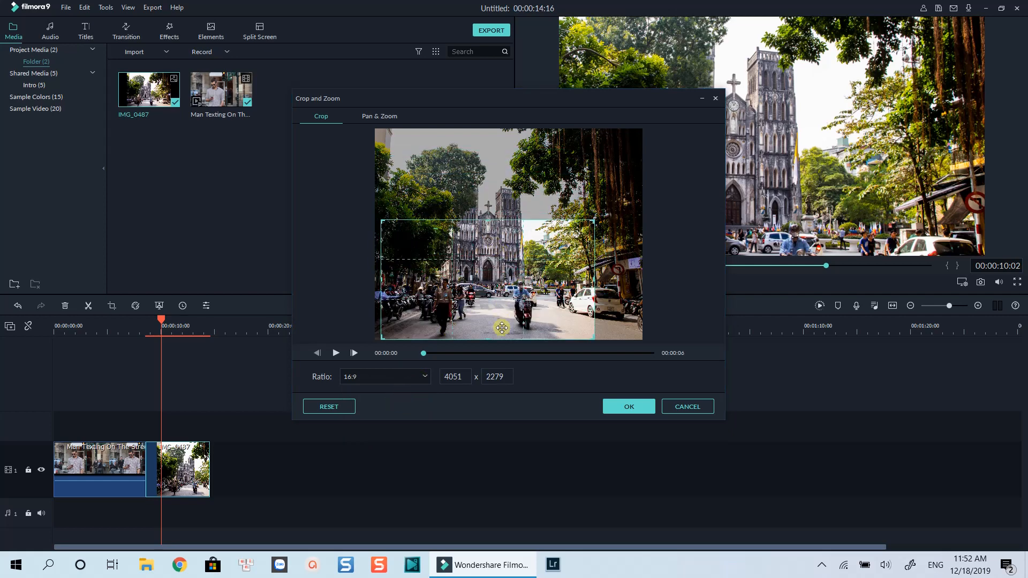
pyautogui.moveTo(594, 221); pyautogui.dragTo(571, 234)
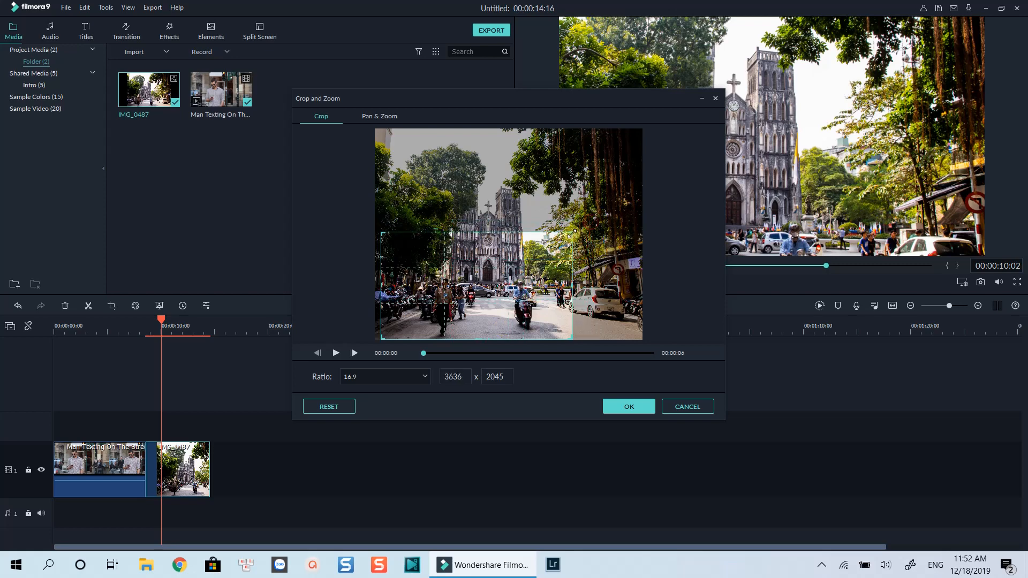
pyautogui.click(335, 354)
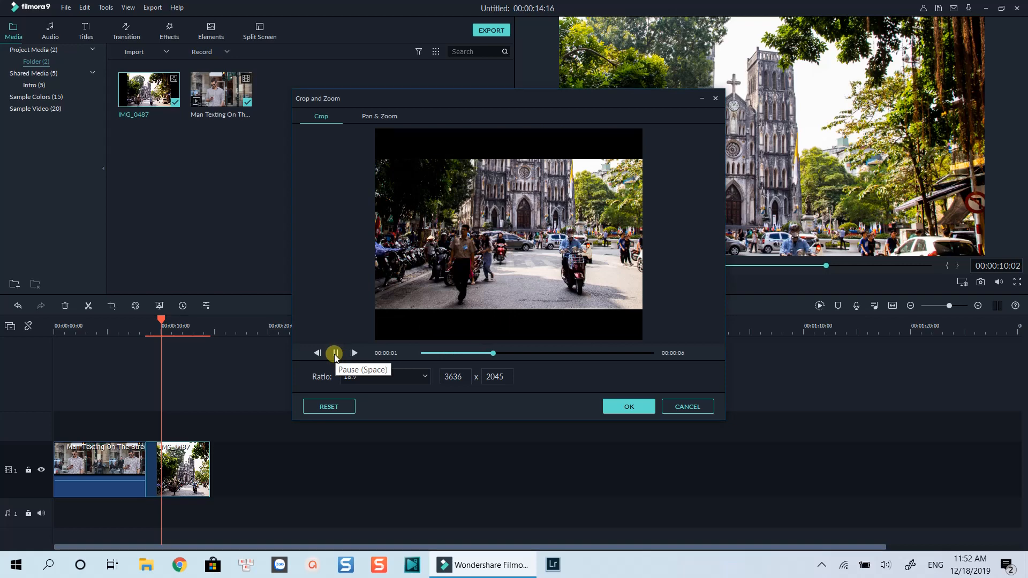
pyautogui.click(629, 408)
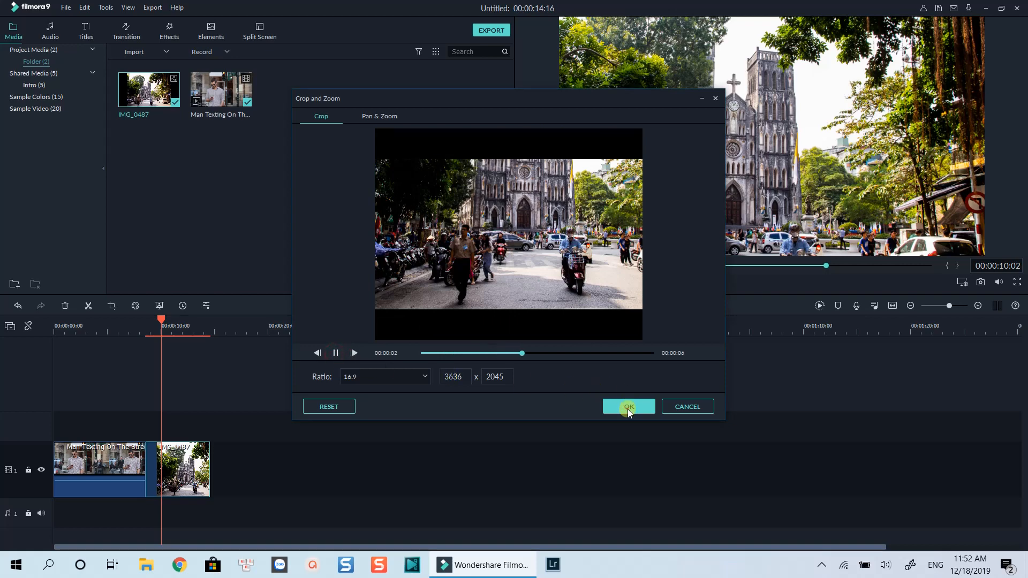
# Play the timeline from just before the photo to check its crop.
pyautogui.click(140, 334)
pyautogui.press('space')
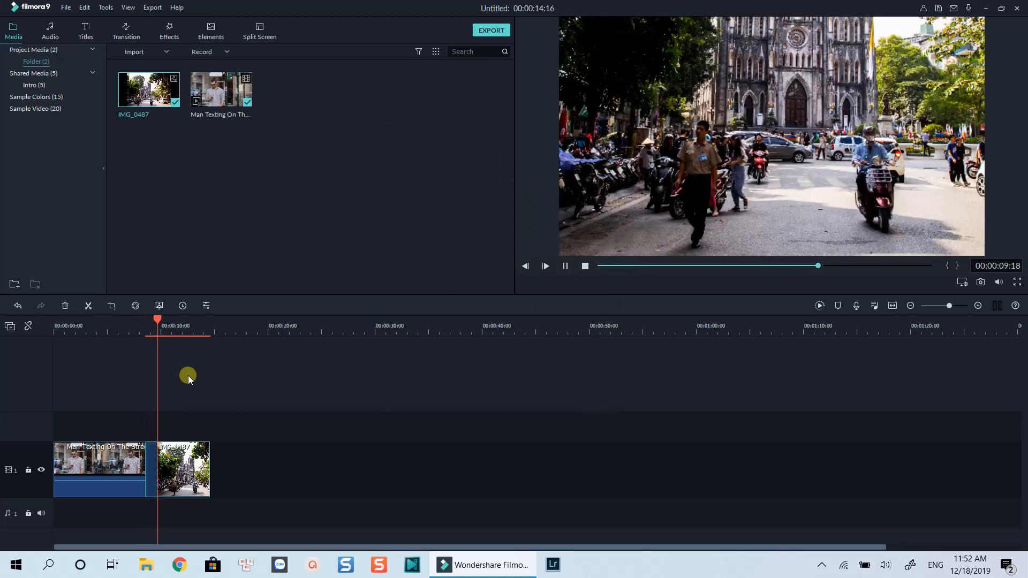
pyautogui.press('space')
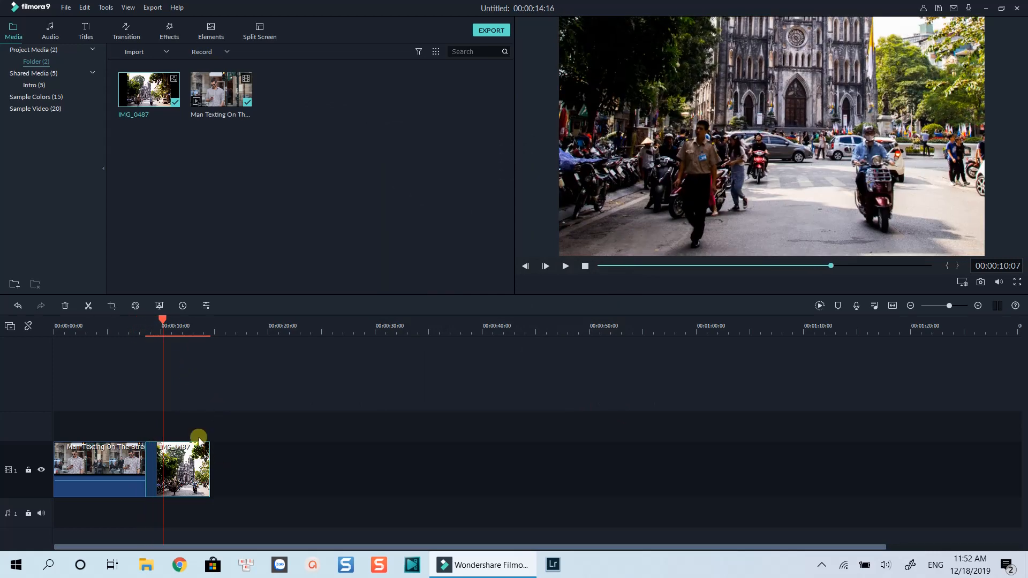
# Delete the effects from the IMG_0487 photo and the Man Texting clip, and check the clip's frame in the preview.
pyautogui.rightClick(177, 460)
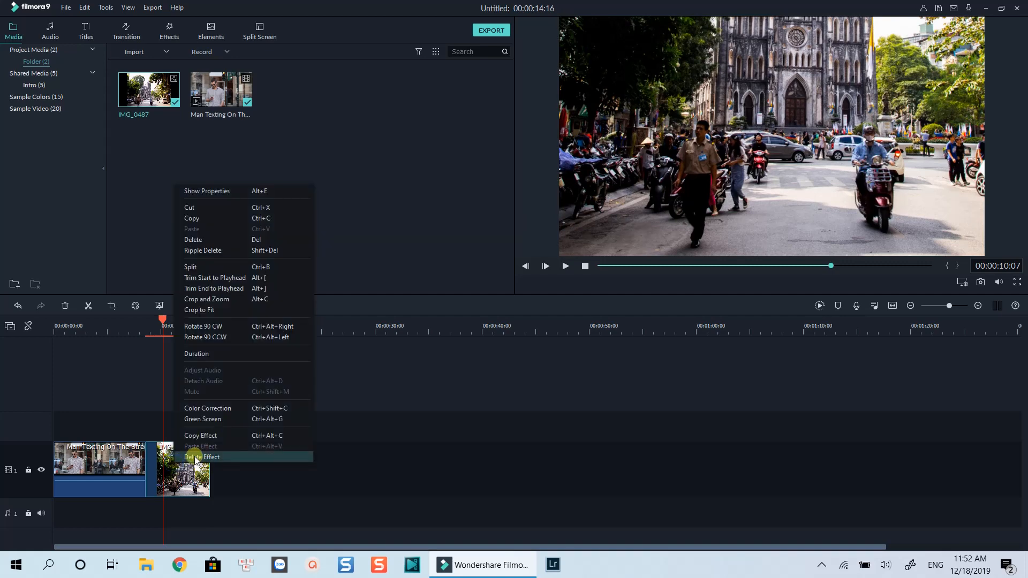
pyautogui.click(196, 458)
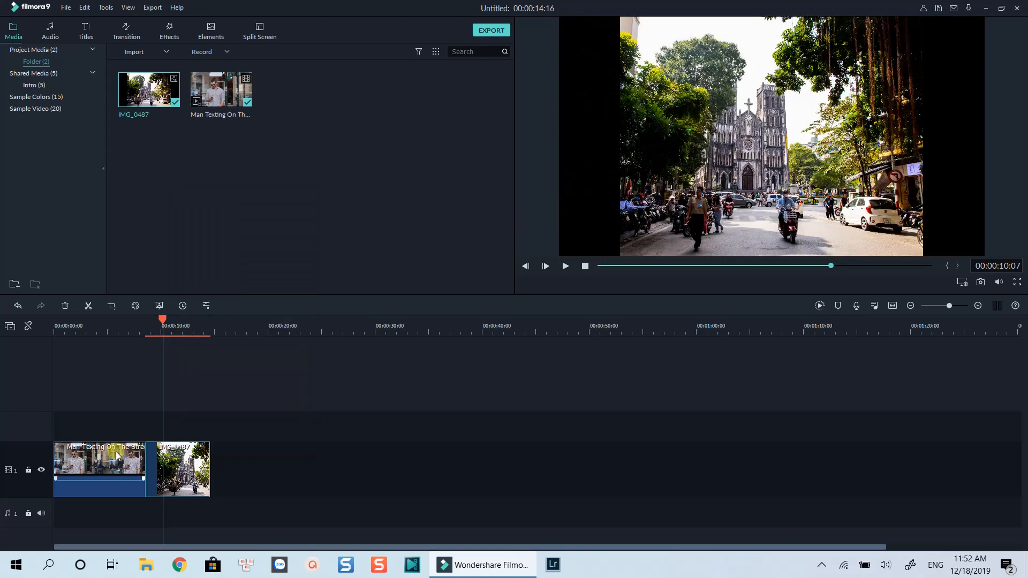
pyautogui.click(105, 462)
pyautogui.rightClick(106, 460)
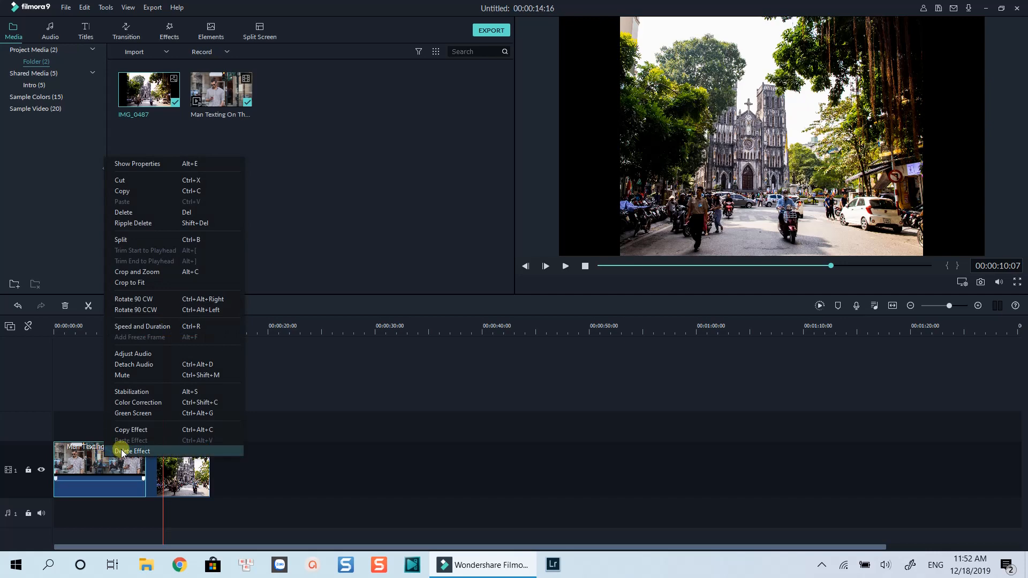
pyautogui.click(121, 427)
pyautogui.click(79, 329)
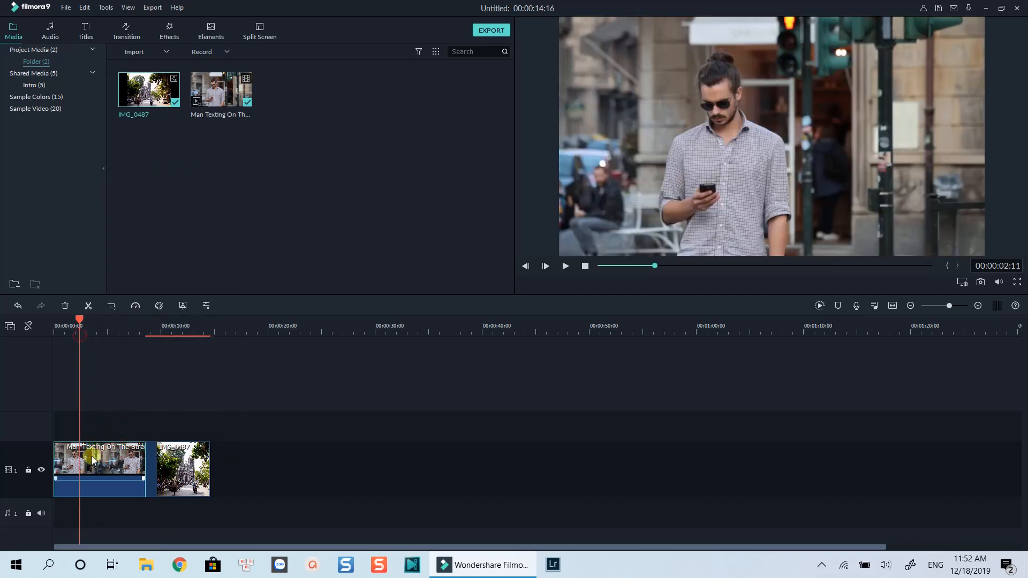
# Place the Crop effect from the Utility effects on track 2, over the full length of the Man Texting clip.
pyautogui.click(92, 460)
pyautogui.click(105, 417)
pyautogui.click(168, 29)
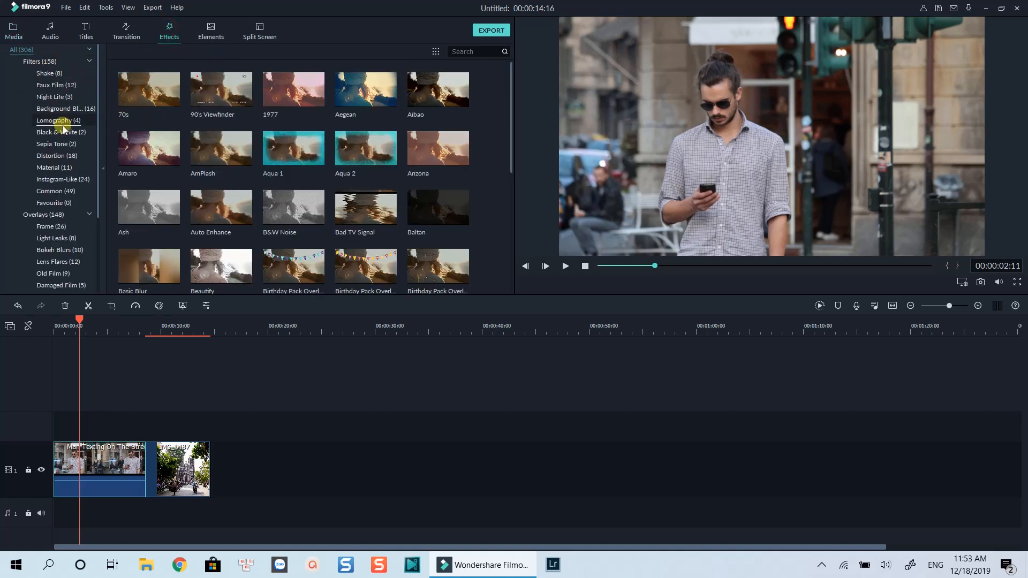
pyautogui.scroll(-1, 69, 214)
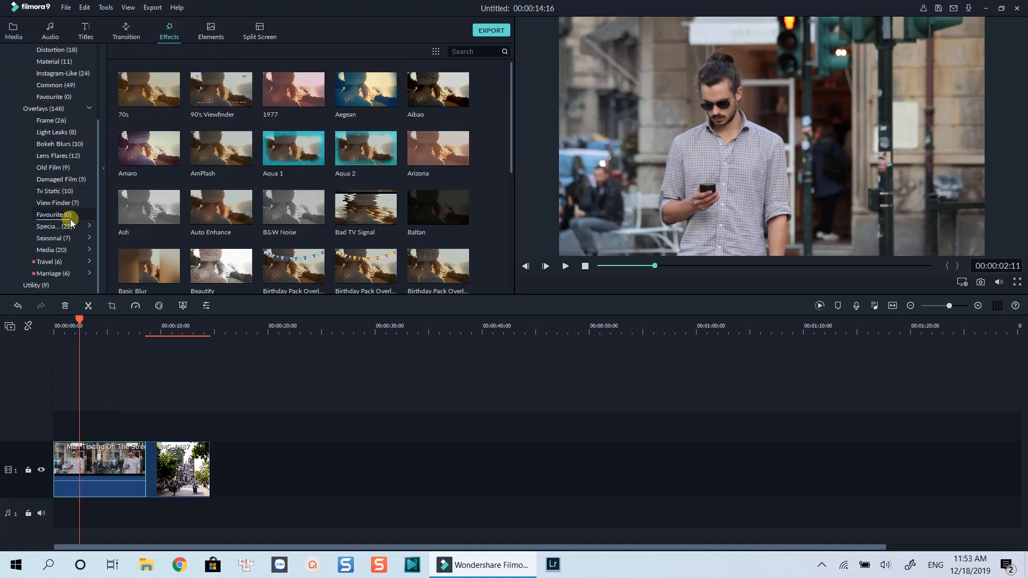
pyautogui.click(34, 287)
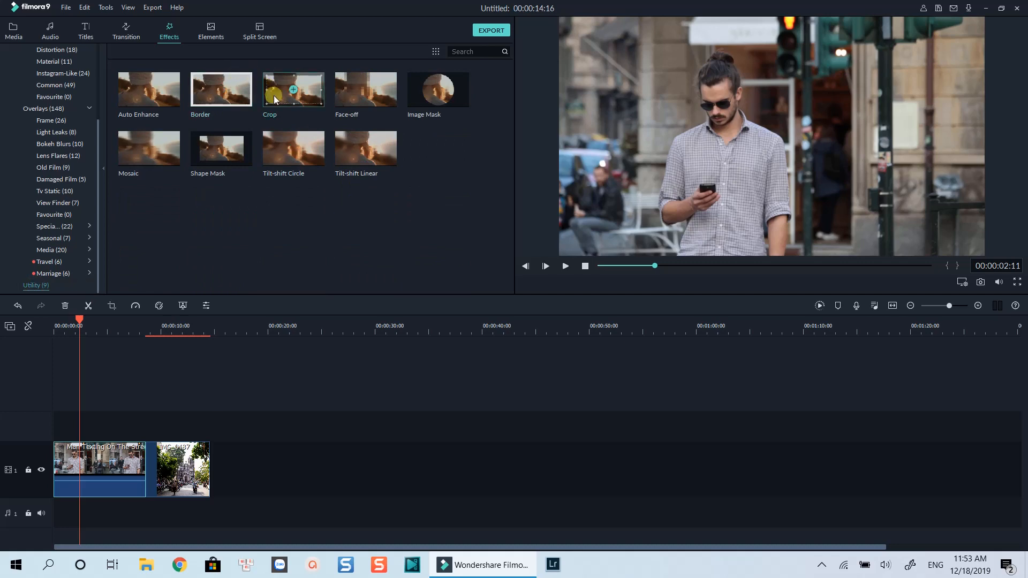
pyautogui.moveTo(274, 95); pyautogui.dragTo(146, 420)
pyautogui.click(104, 422)
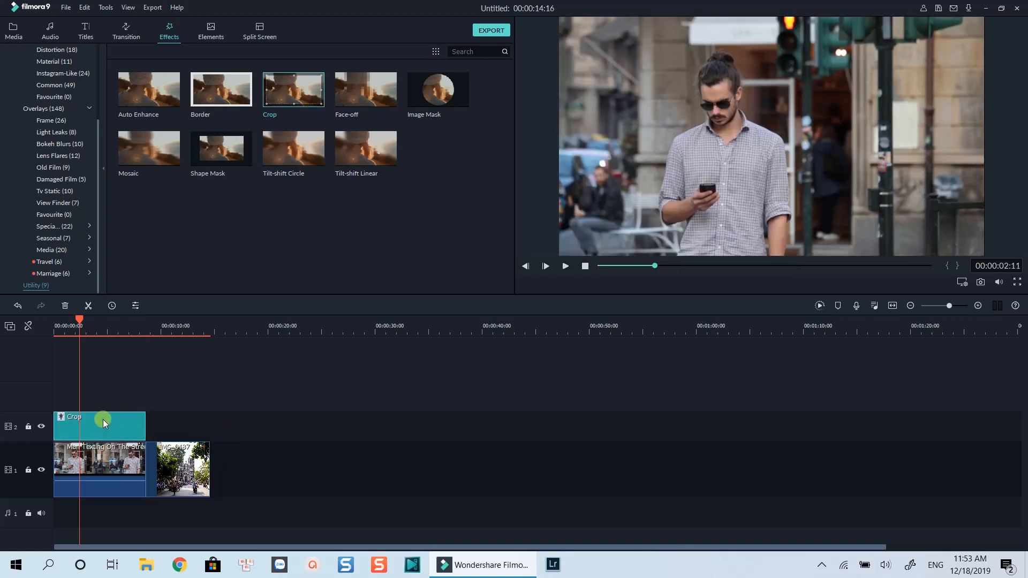
# Set the Crop effect to Right 31, Top 17 and Bottom 15, and play the clip to check it.
pyautogui.doubleClick(103, 419)
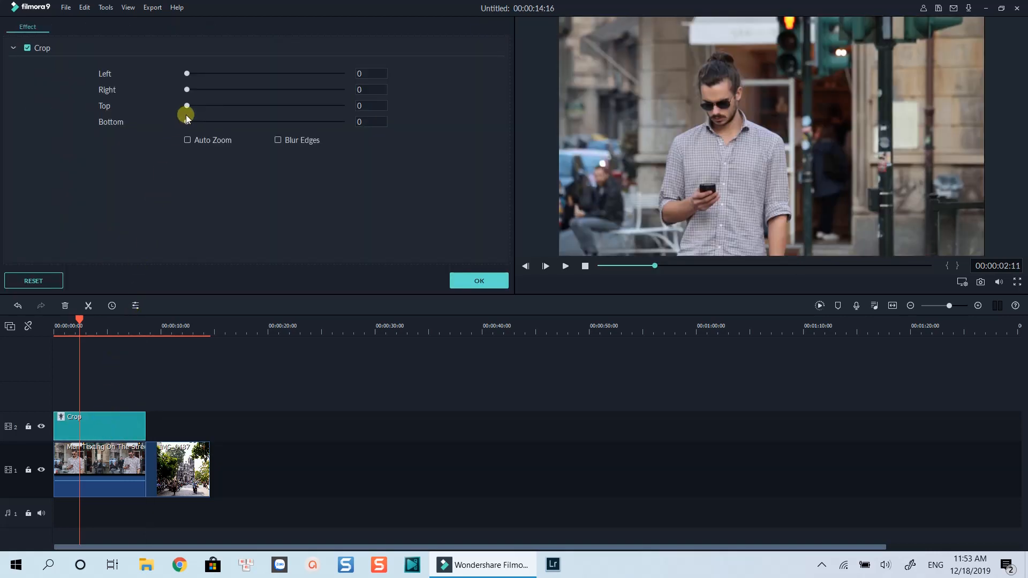
pyautogui.moveTo(188, 125); pyautogui.dragTo(236, 84)
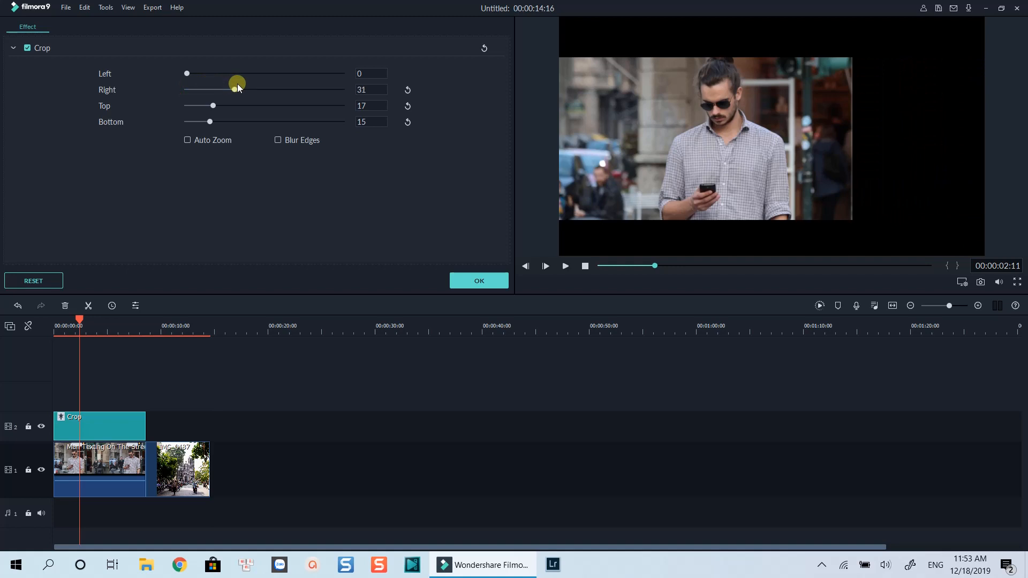
pyautogui.click(480, 281)
pyautogui.press('space')
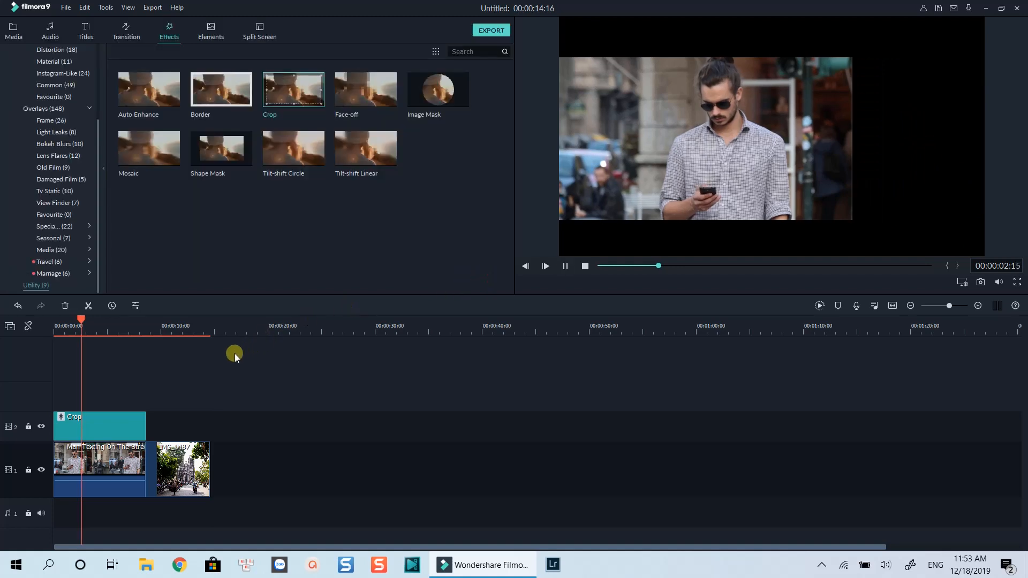
pyautogui.press('space')
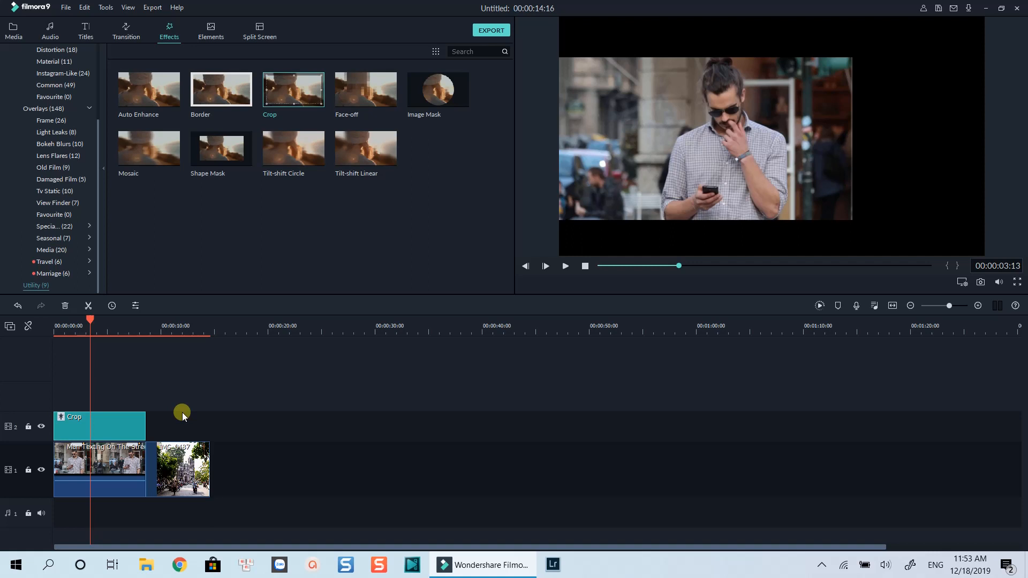
# Turn on Auto Zoom for the Crop effect and play the clip from near its start.
pyautogui.doubleClick(91, 427)
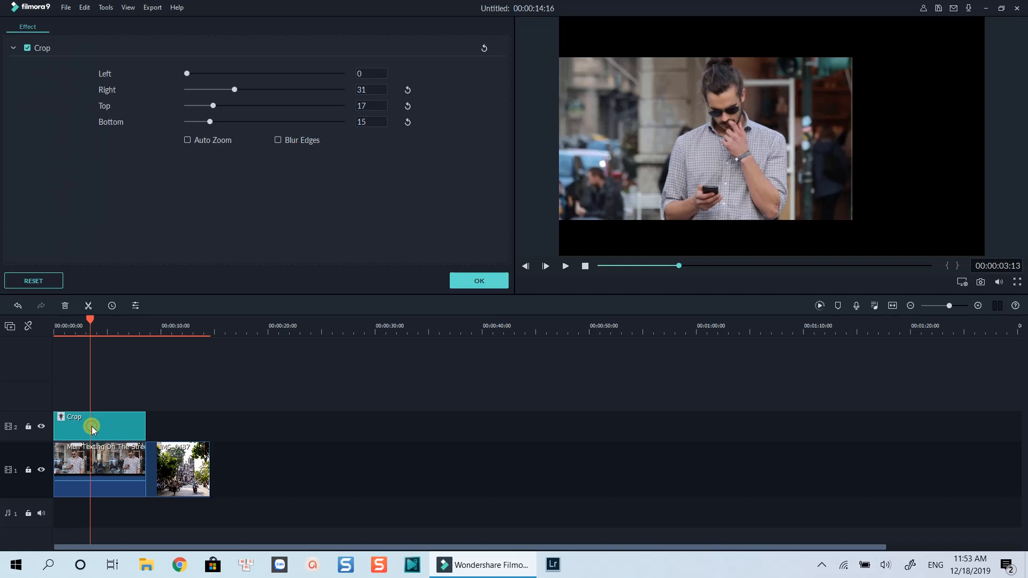
pyautogui.click(188, 141)
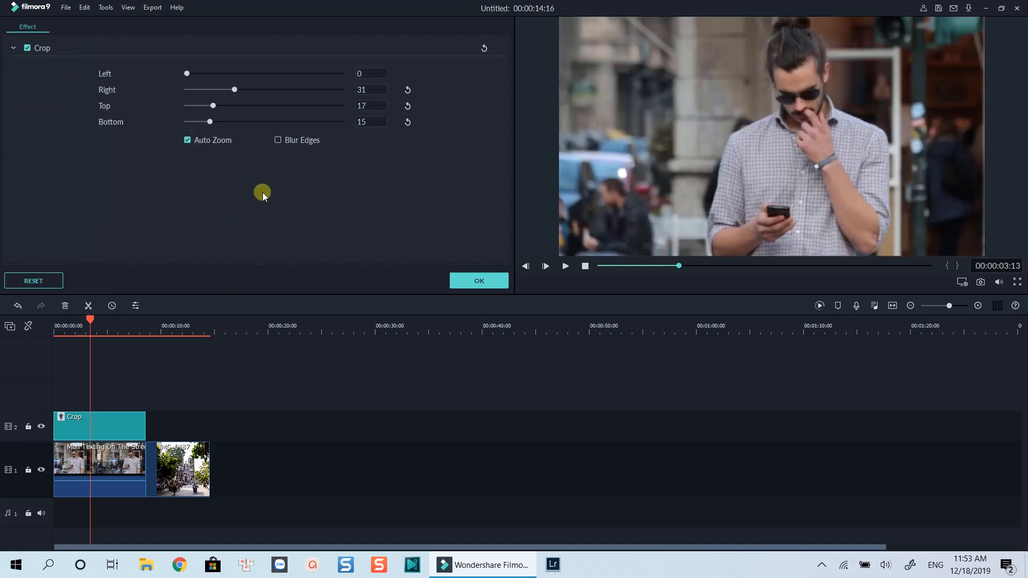
pyautogui.click(494, 277)
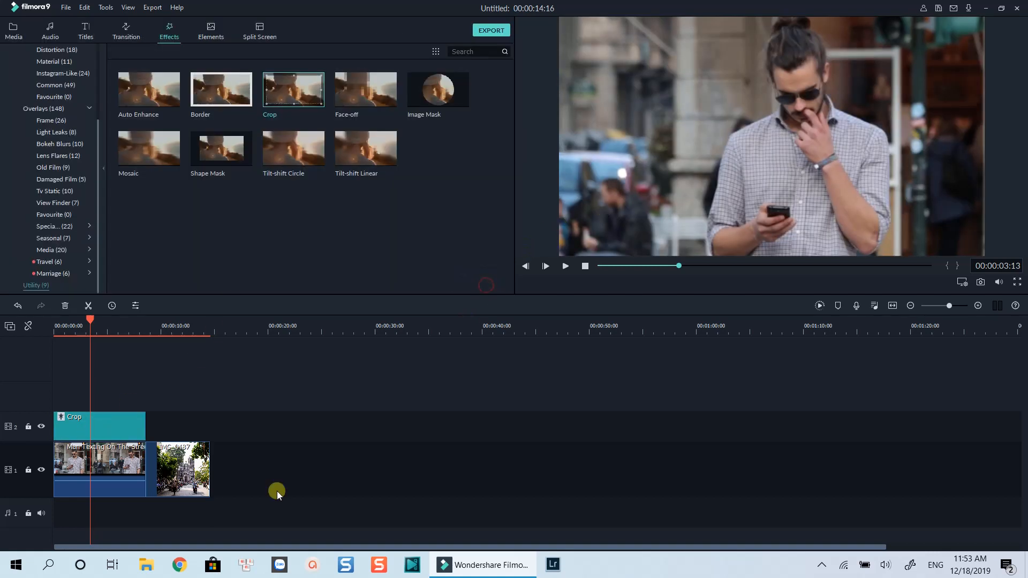
pyautogui.click(57, 327)
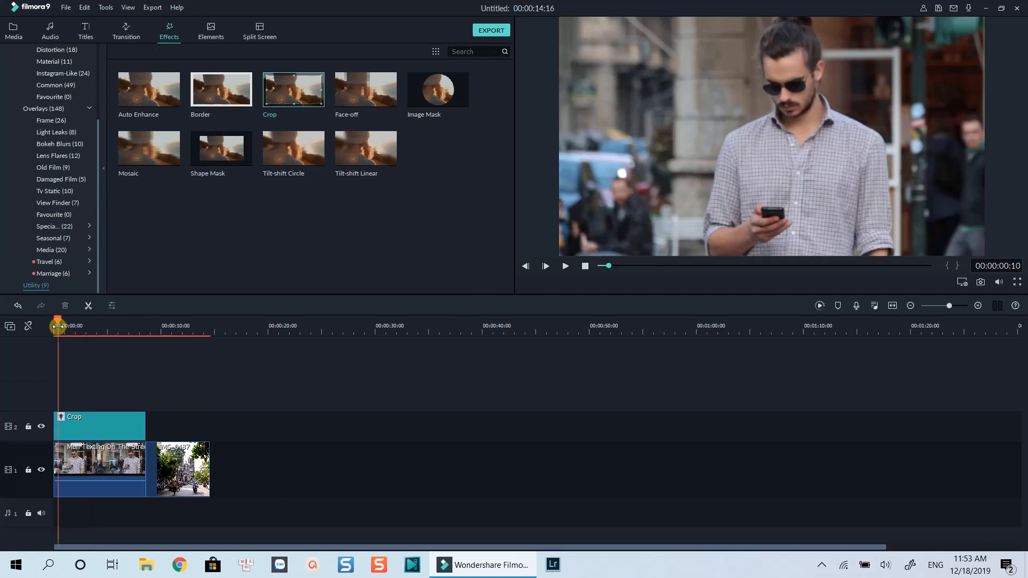
pyautogui.press('space')
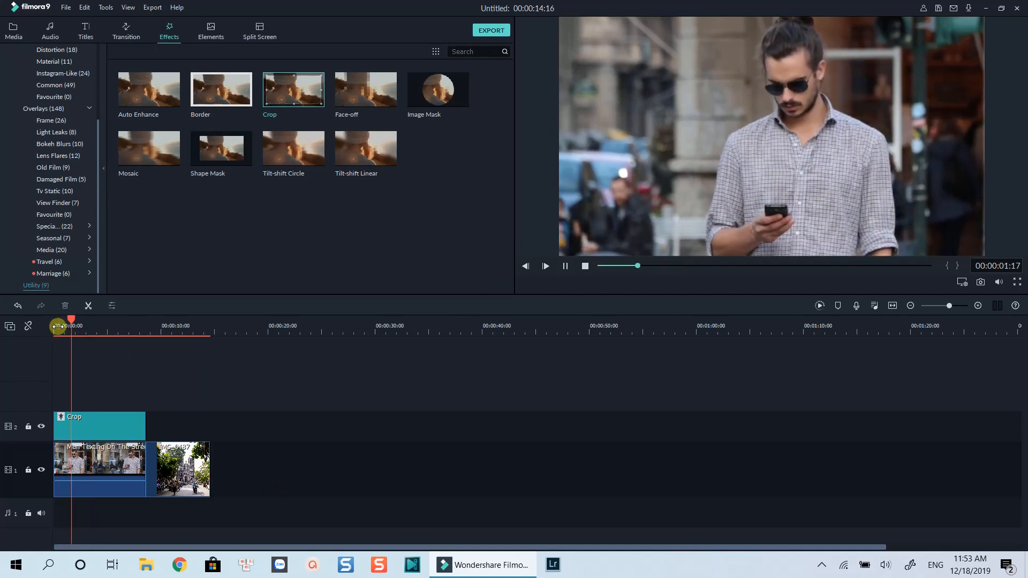
# Replace Auto Zoom with Blur Edges in the Crop effect and also crop the frame's left side.
pyautogui.doubleClick(97, 431)
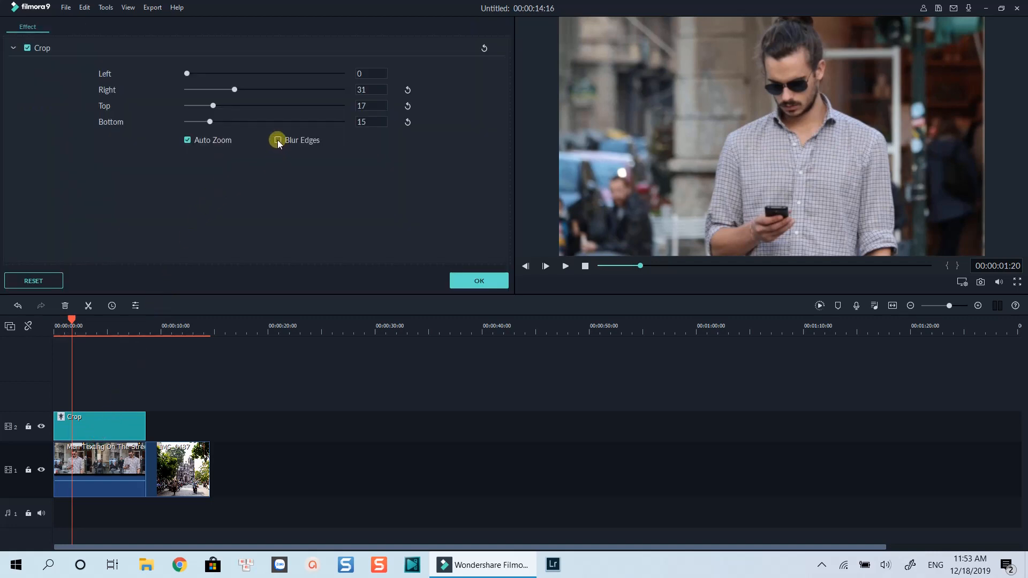
pyautogui.click(186, 140)
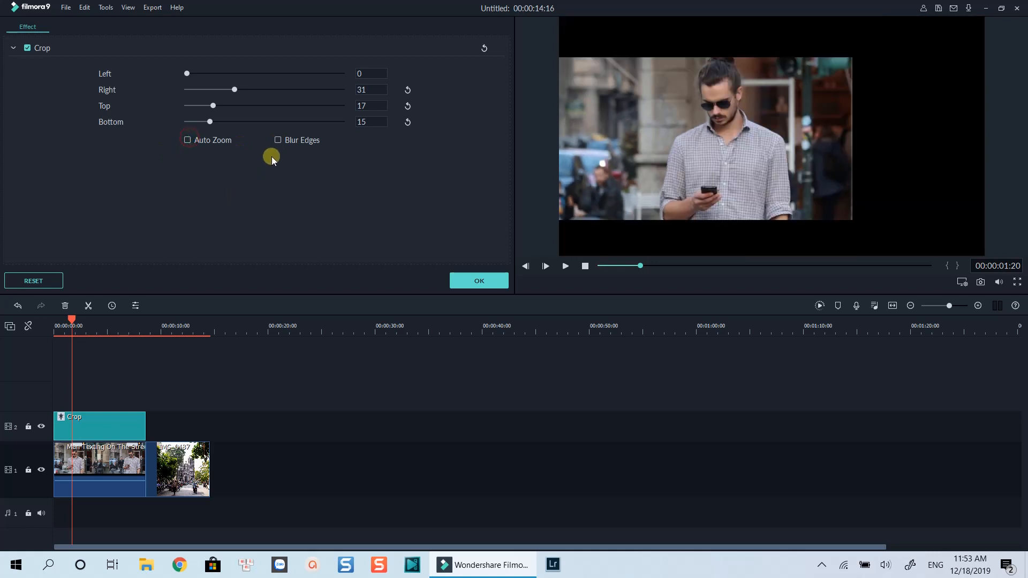
pyautogui.click(278, 141)
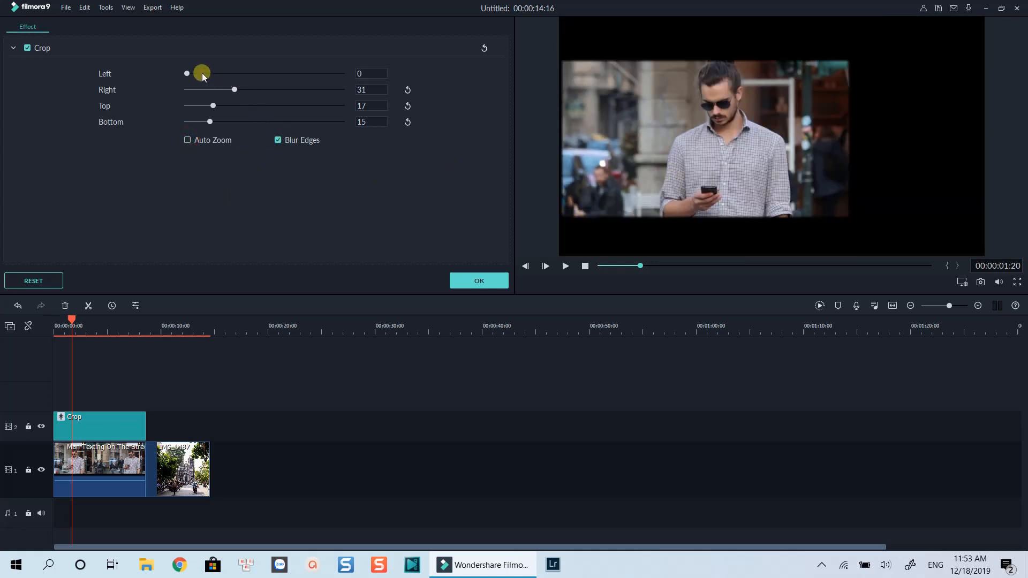
pyautogui.moveTo(187, 76); pyautogui.dragTo(208, 73)
# Delete the Crop effect from track 2.
pyautogui.click(117, 436)
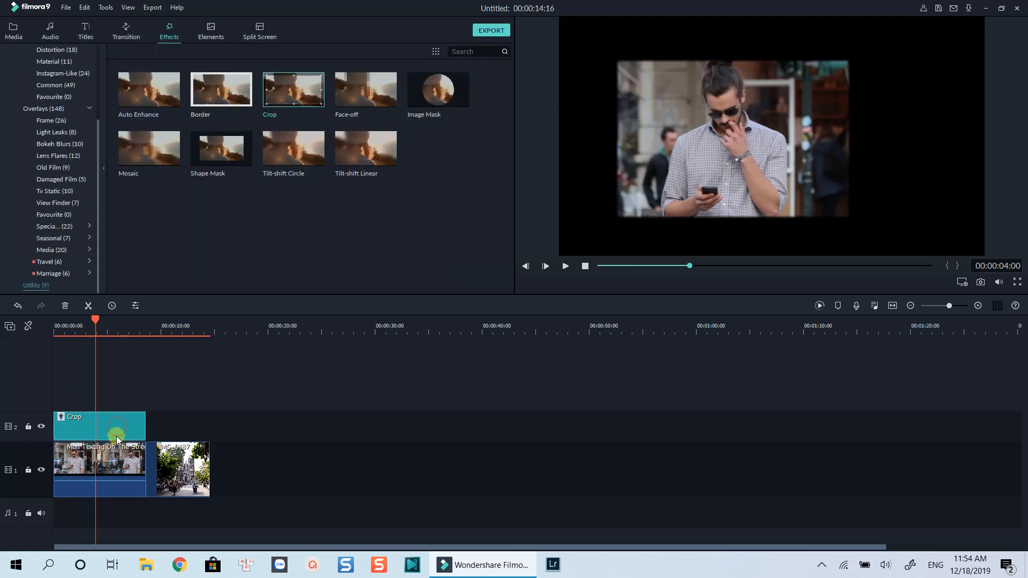
pyautogui.rightClick(115, 426)
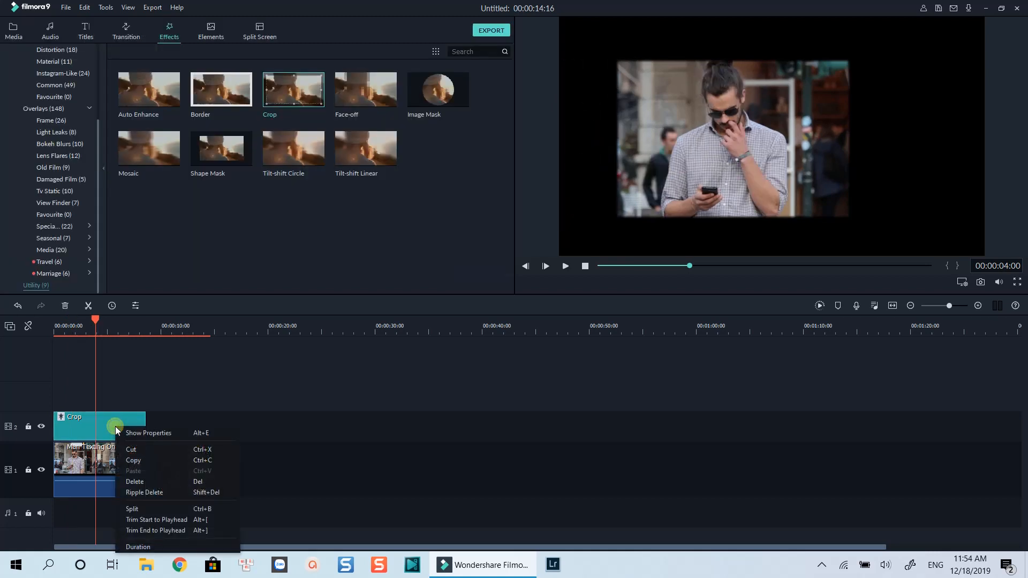
pyautogui.click(137, 480)
pyautogui.click(116, 465)
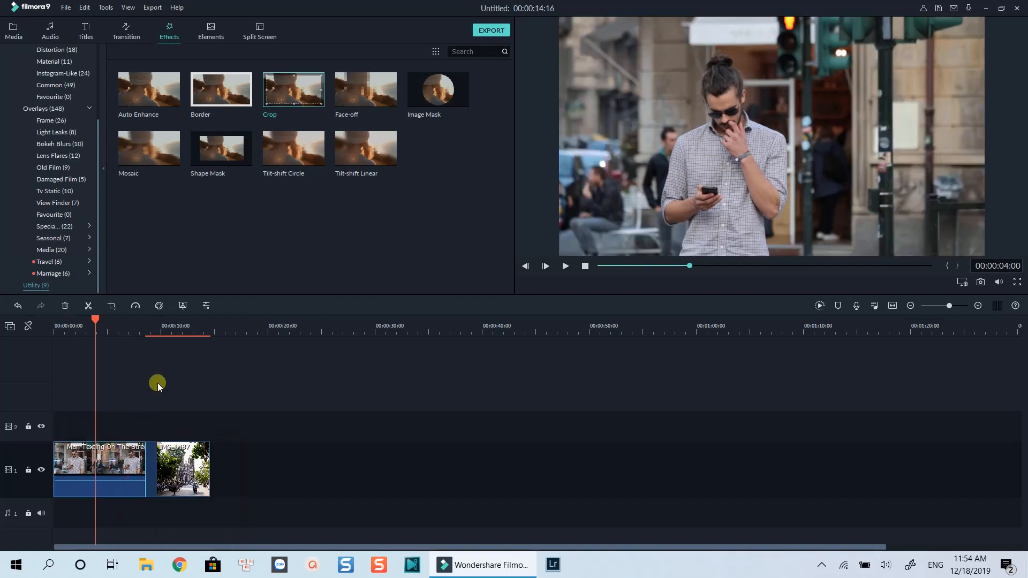
# Apply the Border effect to the Man Texting clip, with a magenta start color and a dark blue end color.
pyautogui.moveTo(233, 101); pyautogui.dragTo(69, 458)
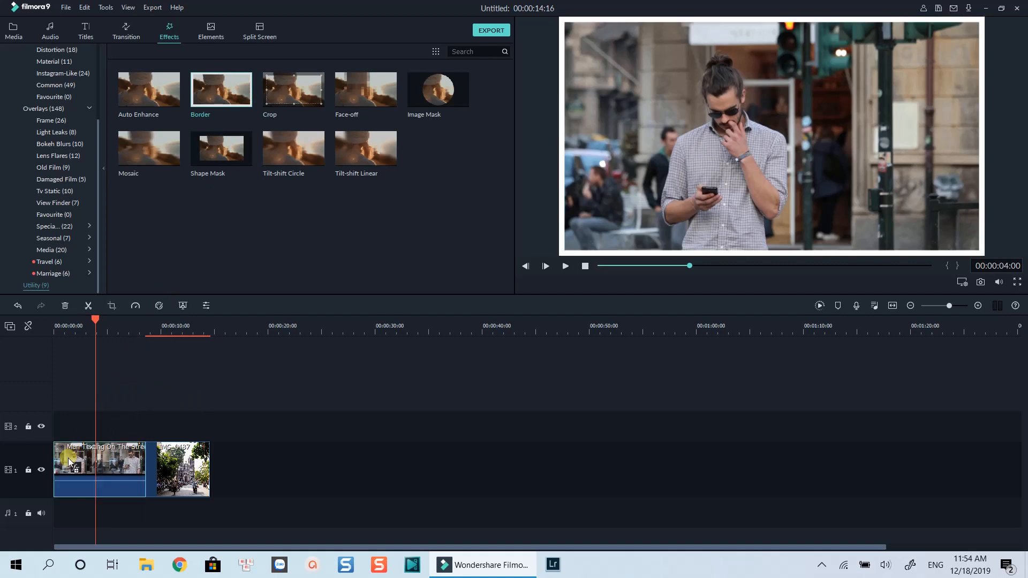
pyautogui.doubleClick(102, 464)
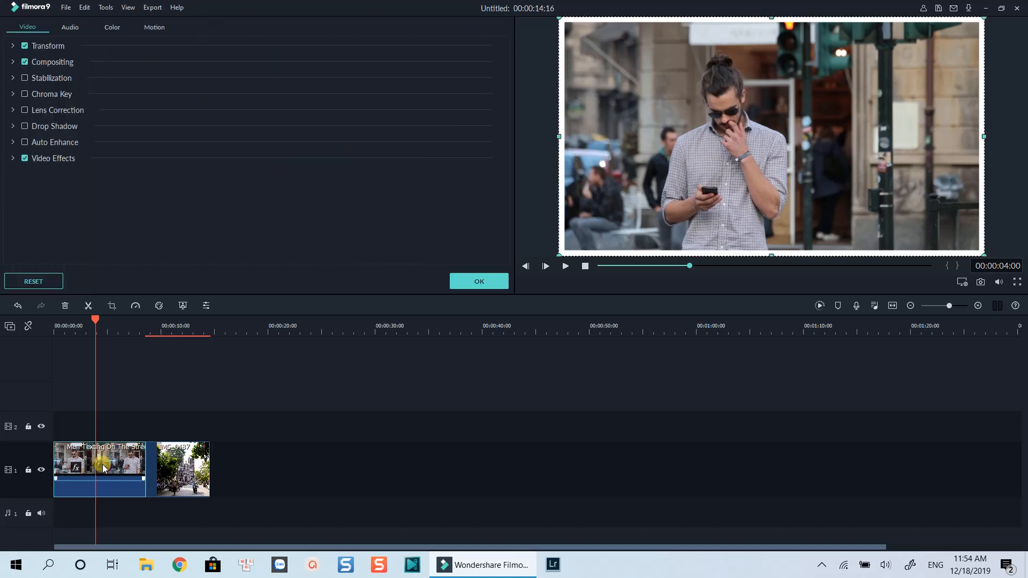
pyautogui.click(13, 158)
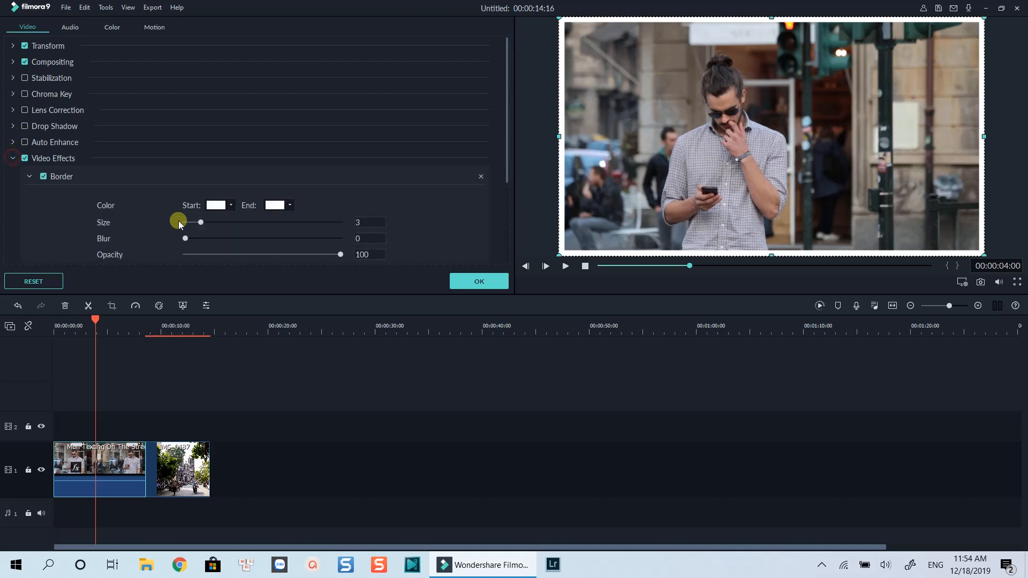
pyautogui.scroll(-1, 180, 239)
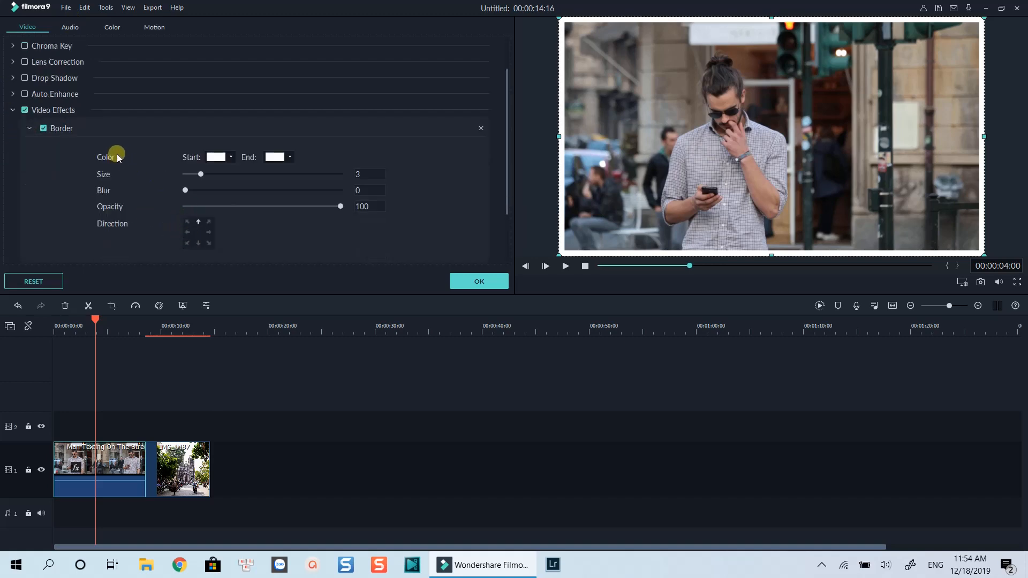
pyautogui.click(231, 156)
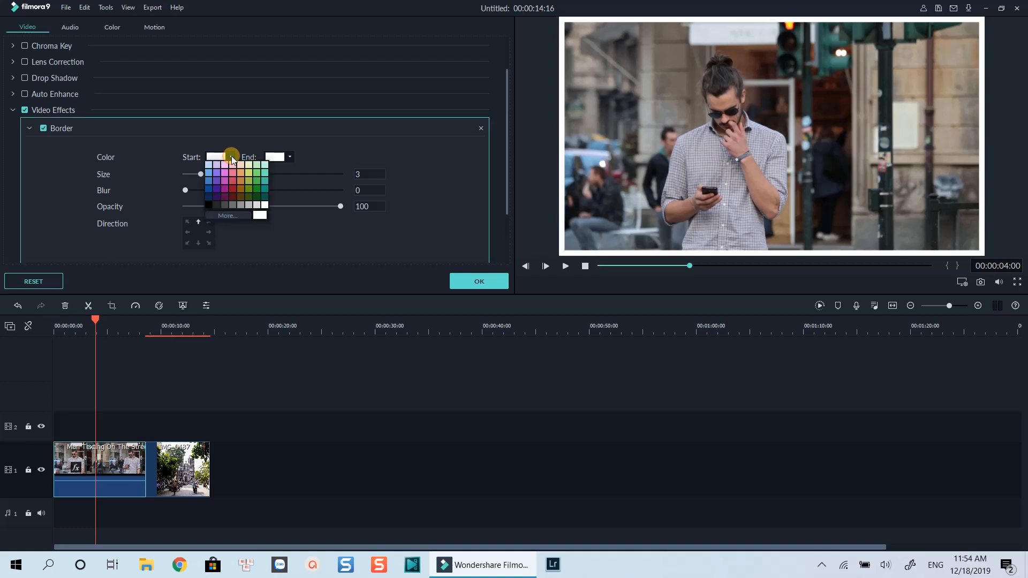
pyautogui.click(226, 182)
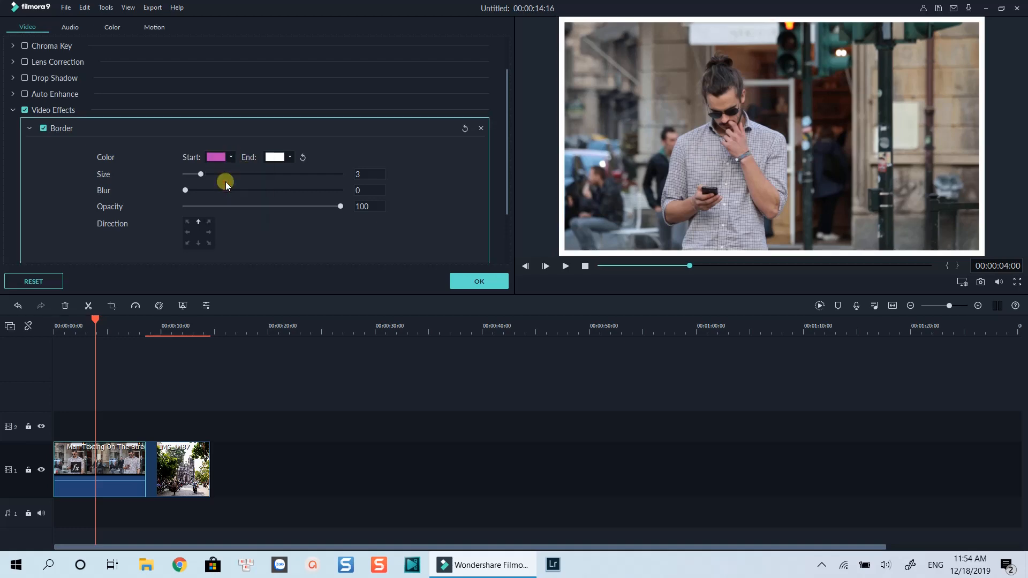
pyautogui.click(290, 158)
pyautogui.click(268, 188)
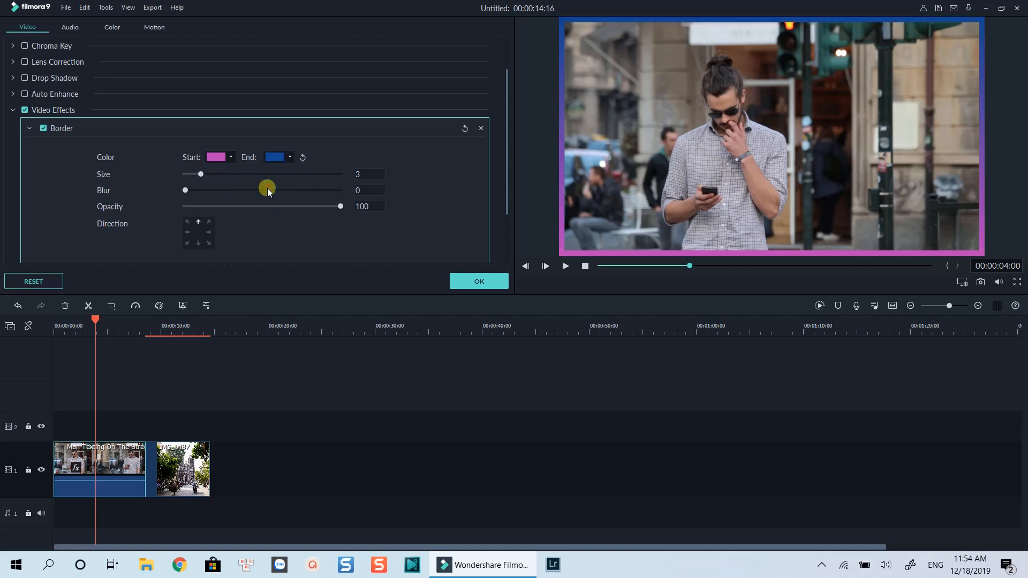
# Give the border a downward gradient direction, size 8, blur 8 and opacity 63, and apply the settings.
pyautogui.click(210, 232)
pyautogui.click(210, 241)
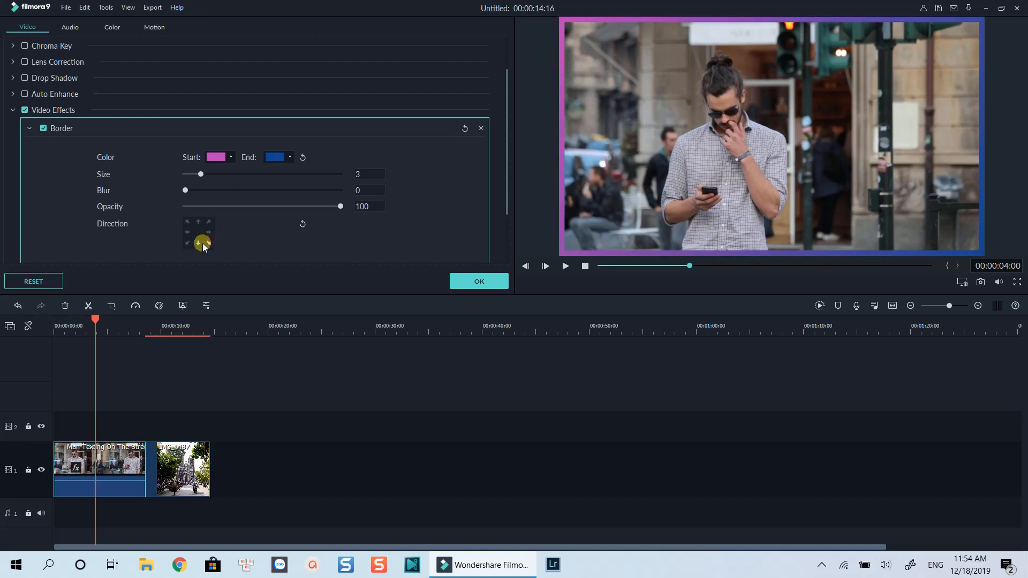
pyautogui.click(198, 241)
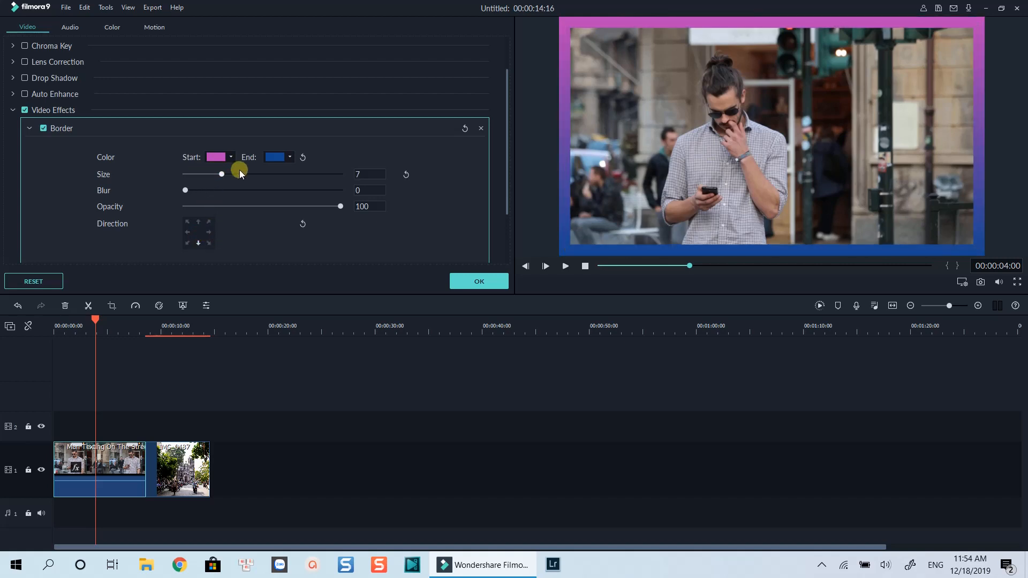
pyautogui.moveTo(240, 169)
pyautogui.mouseDown()
pyautogui.moveTo(193, 191)
pyautogui.moveTo(229, 185)
pyautogui.mouseUp()
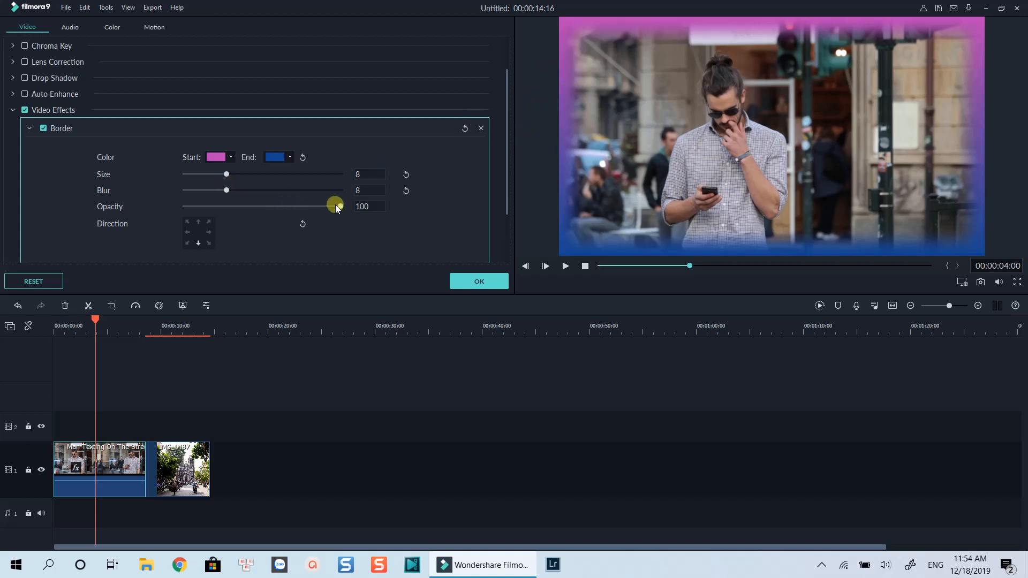
pyautogui.moveTo(336, 207); pyautogui.dragTo(285, 210)
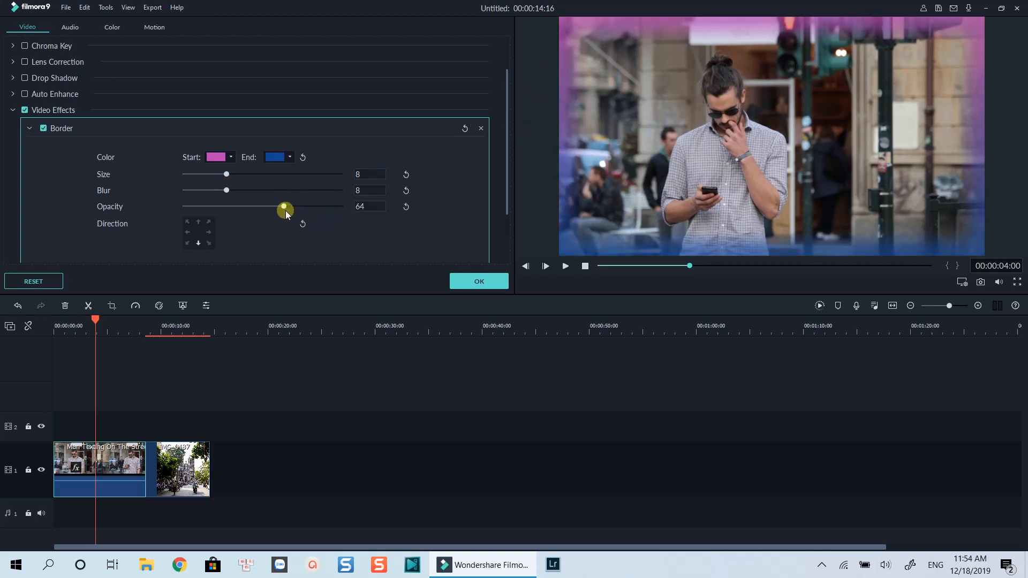
pyautogui.scroll(-2, 383, 238)
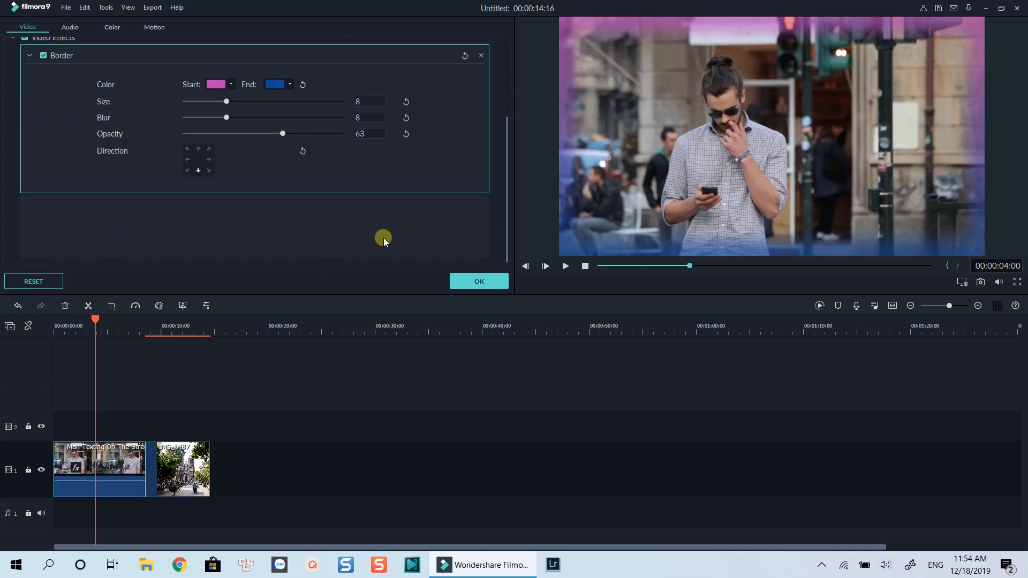
pyautogui.click(470, 281)
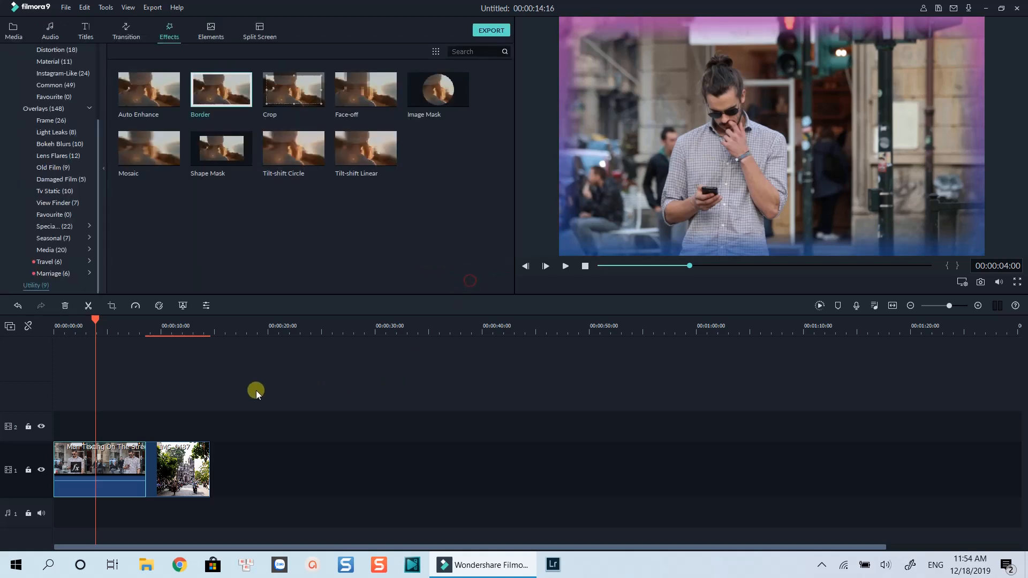
# Play the Man Texting clip from near its start to check the border, and select the IMG_0487 photo.
pyautogui.click(73, 326)
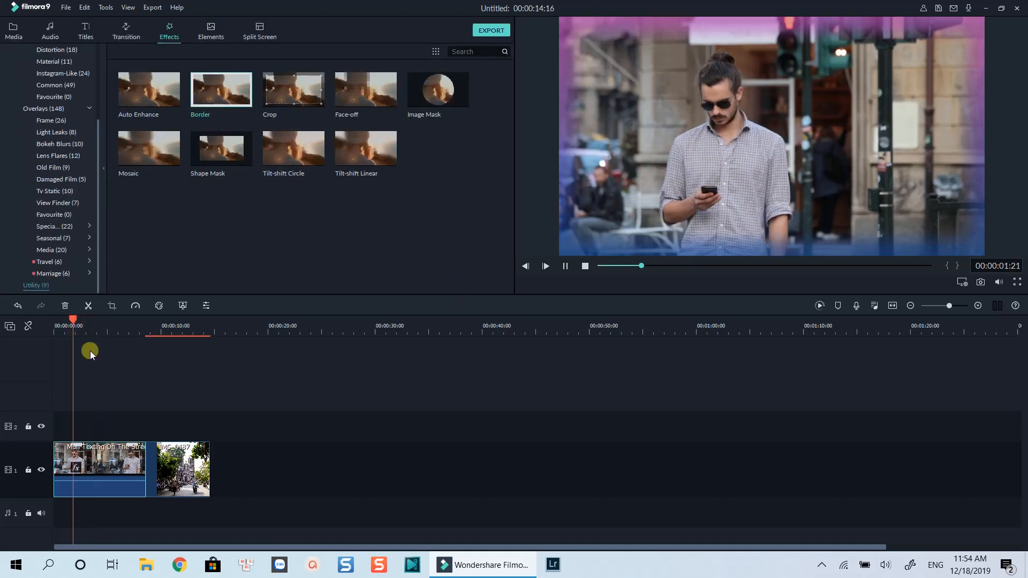
pyautogui.press('space')
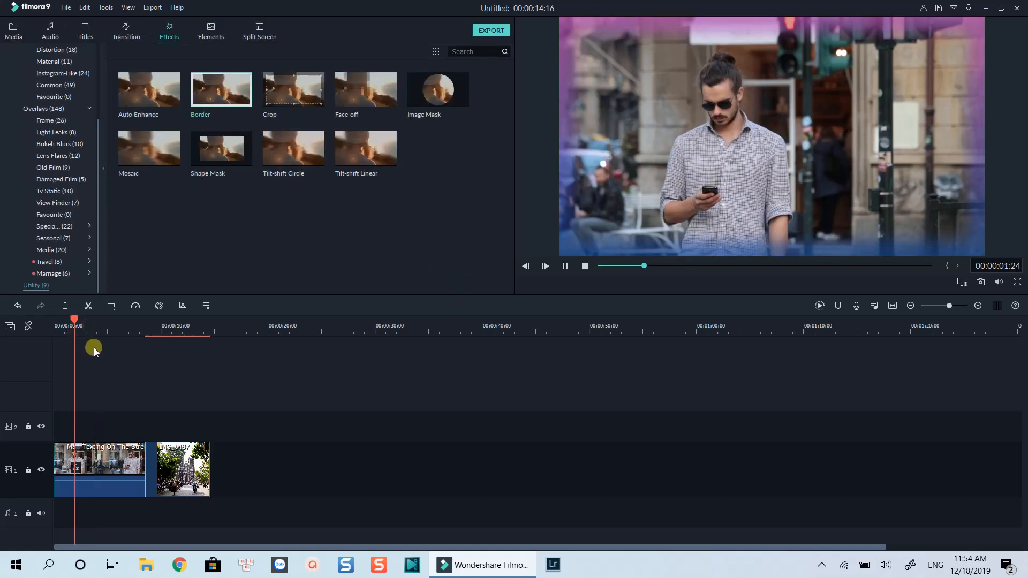
pyautogui.click(177, 458)
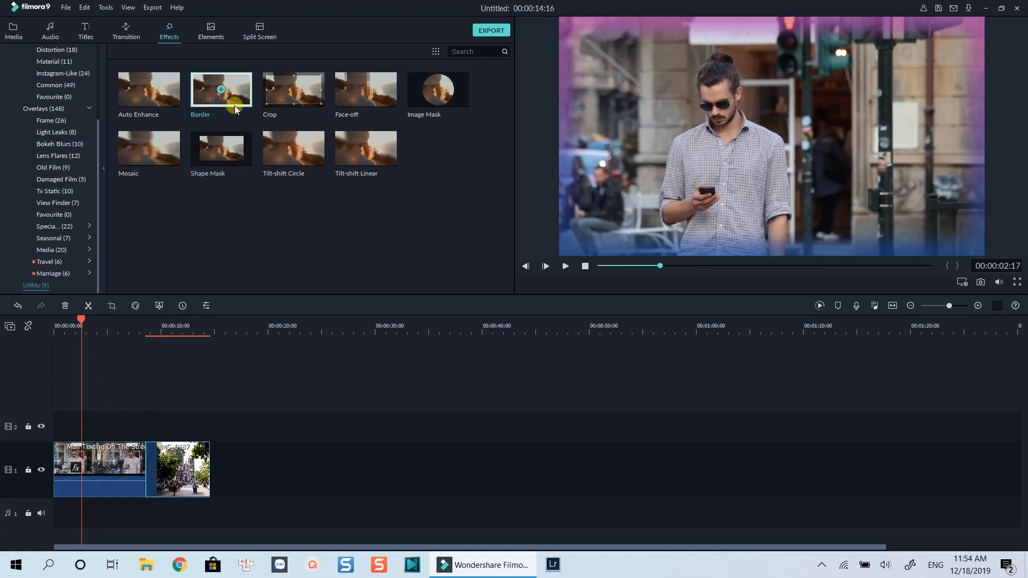
# Show the IMG_0487 photo in the preview and apply the Border effect to it.
pyautogui.click(179, 328)
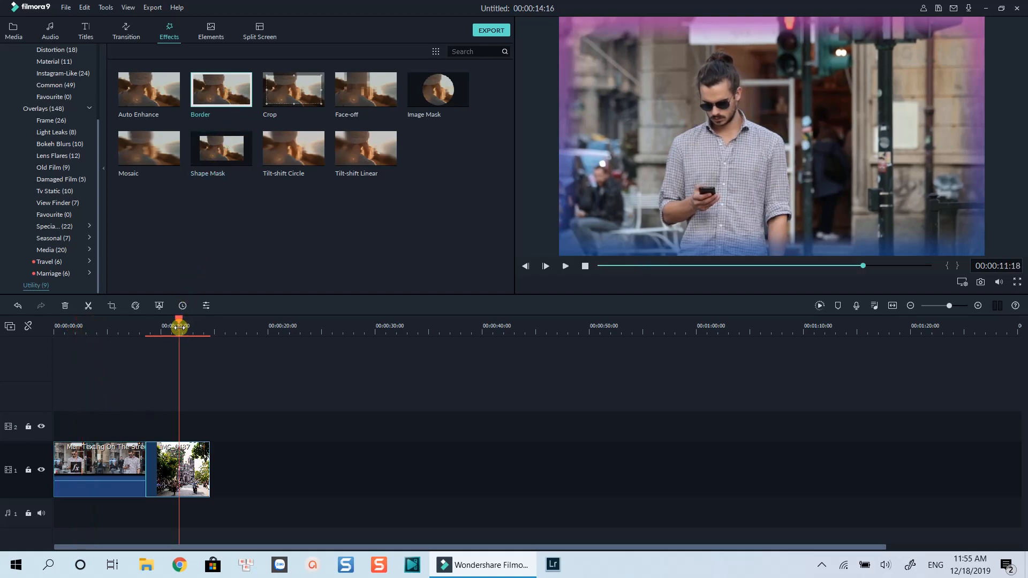
pyautogui.click(187, 439)
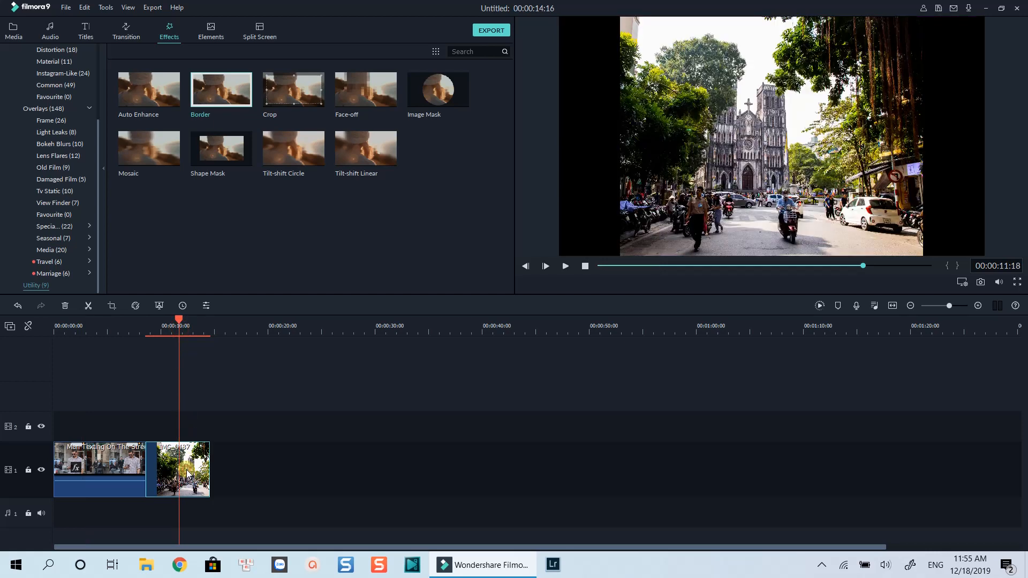
pyautogui.moveTo(233, 95); pyautogui.dragTo(170, 471)
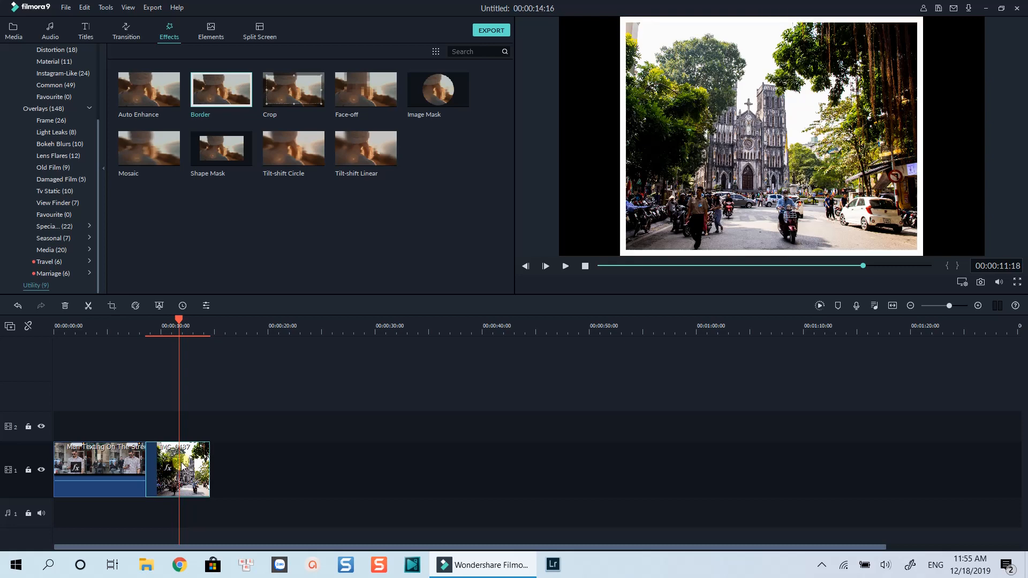
# Scale the IMG_0487 photo down to 68.97% in its Transform settings and apply the change.
pyautogui.doubleClick(190, 477)
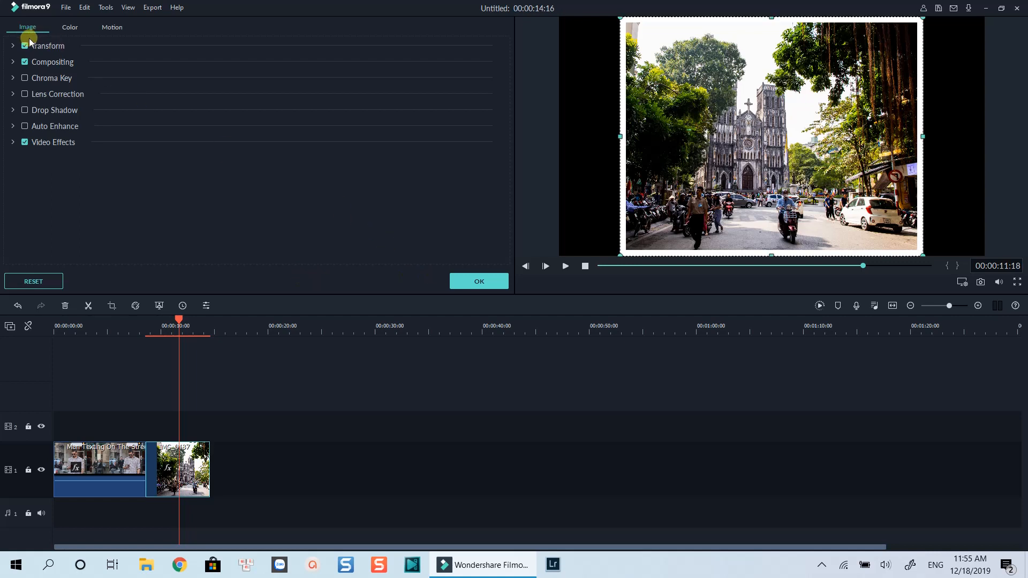
pyautogui.click(12, 46)
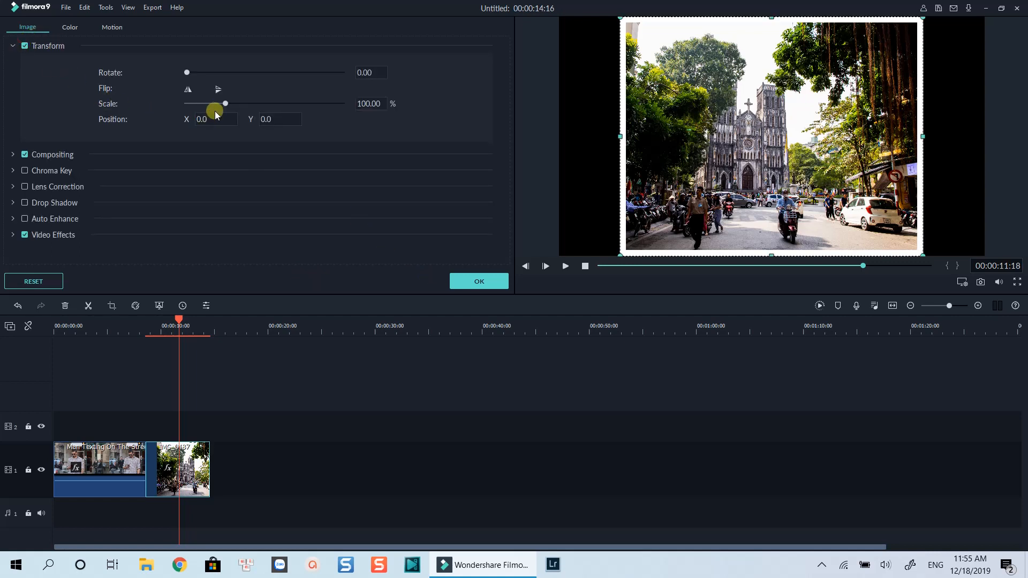
pyautogui.moveTo(226, 105); pyautogui.dragTo(213, 107)
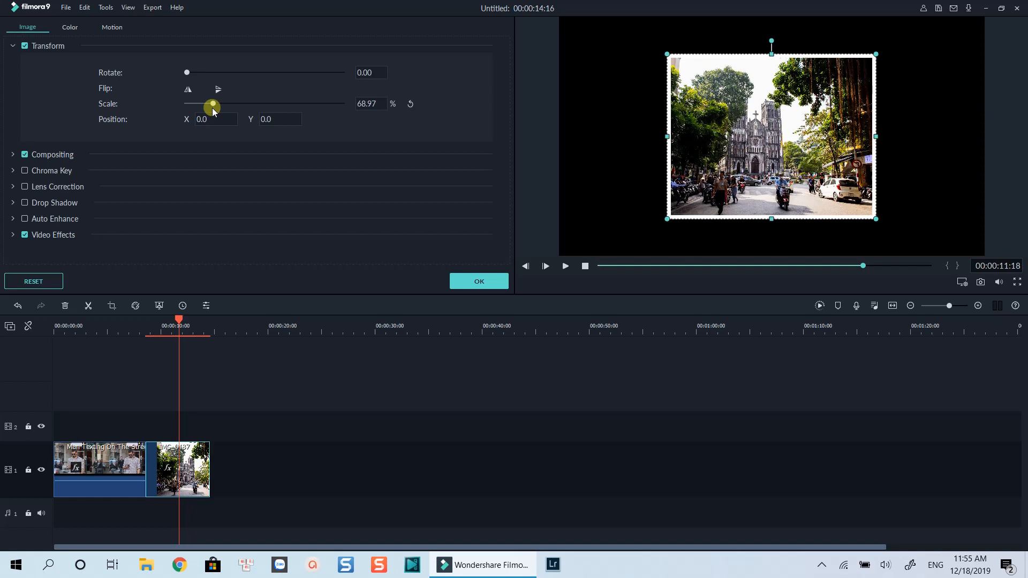
pyautogui.click(472, 282)
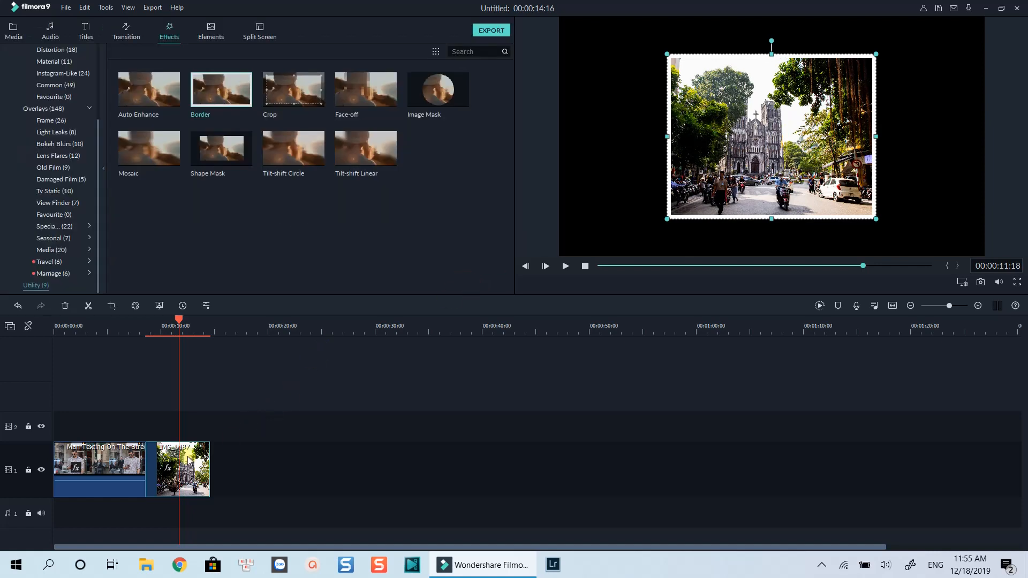
# Move the IMG_0487 photo to track 2 above the end of the Man Texting clip and play the start of the overlay.
pyautogui.moveTo(185, 461); pyautogui.dragTo(126, 417)
pyautogui.click(89, 325)
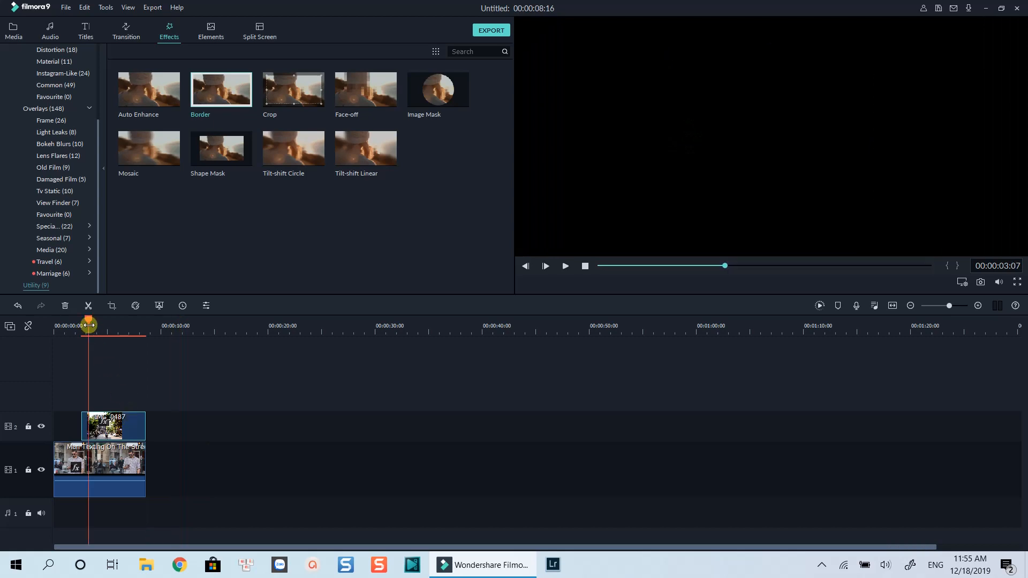
pyautogui.moveTo(92, 333); pyautogui.dragTo(78, 325)
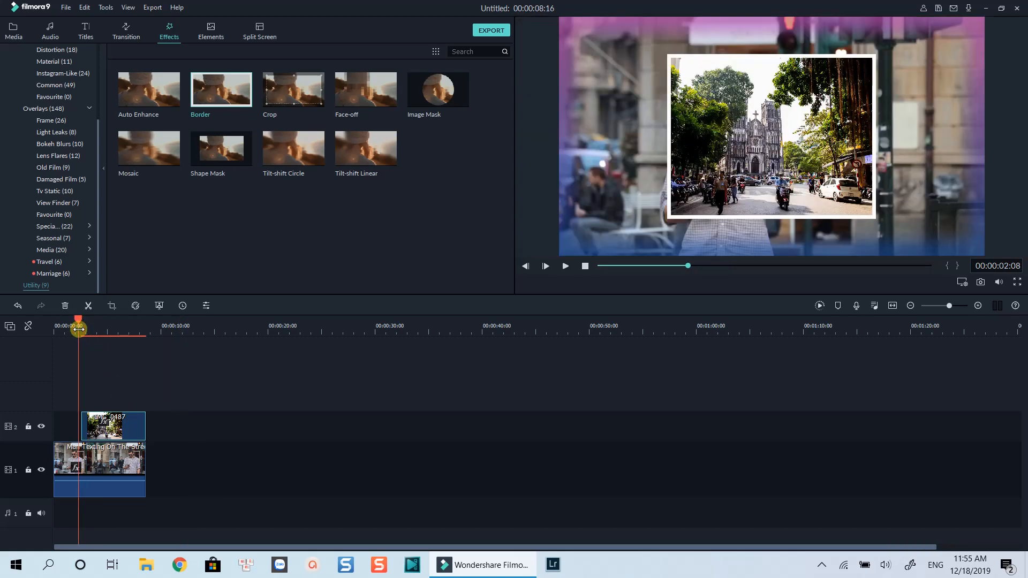
pyautogui.press('space')
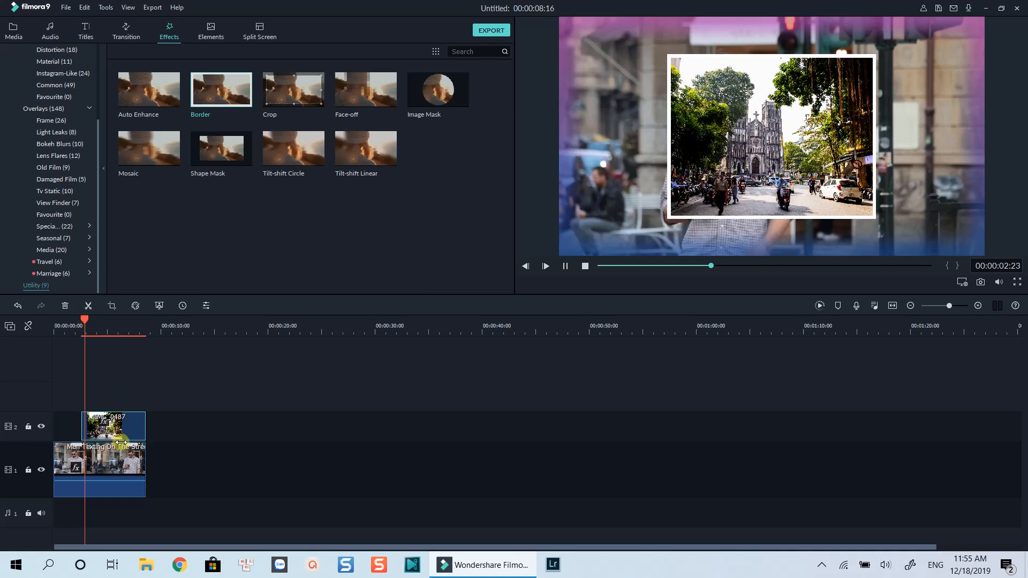
pyautogui.press('space')
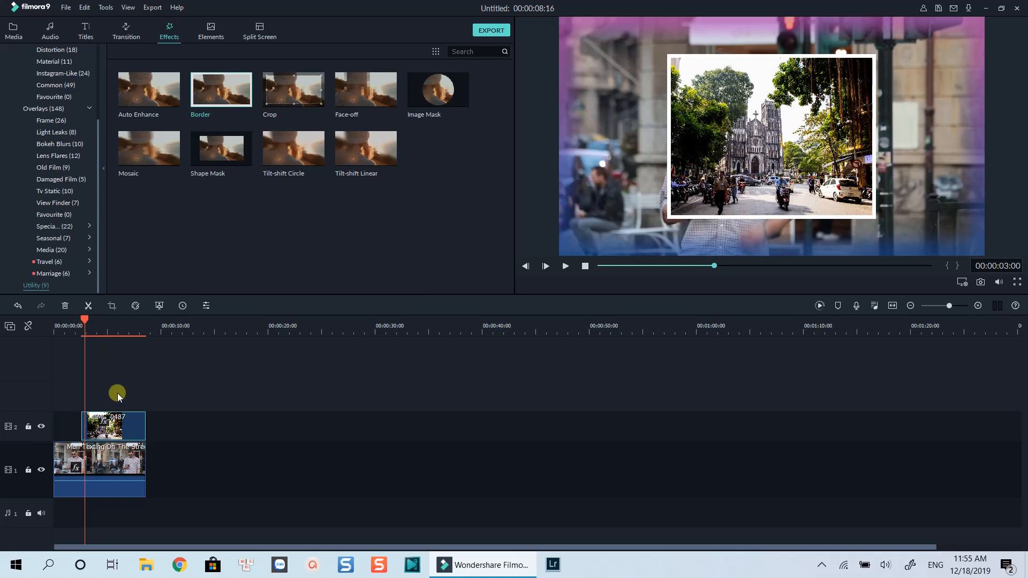
# Shrink the overlaid photo to 41.23%, place it beside the man at X 198.7, Y 40.2, apply, and play the result.
pyautogui.doubleClick(114, 437)
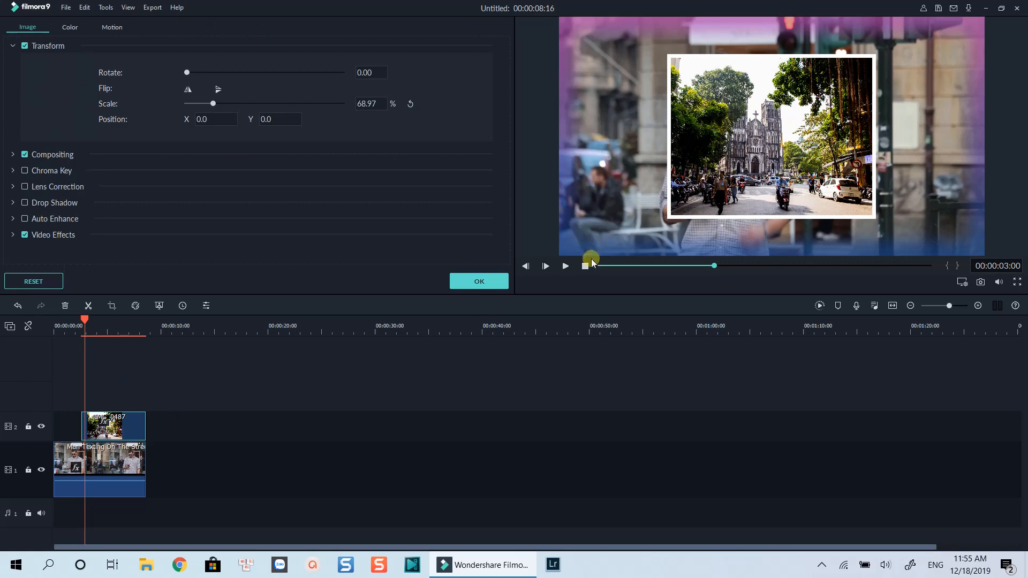
pyautogui.click(694, 166)
pyautogui.moveTo(695, 167); pyautogui.dragTo(828, 144)
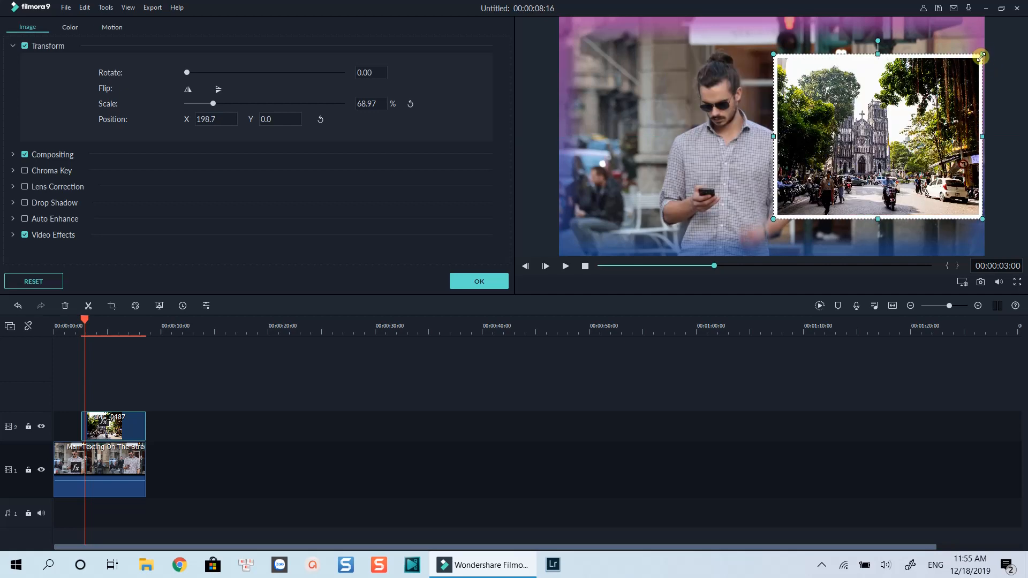
pyautogui.moveTo(981, 53); pyautogui.dragTo(882, 126)
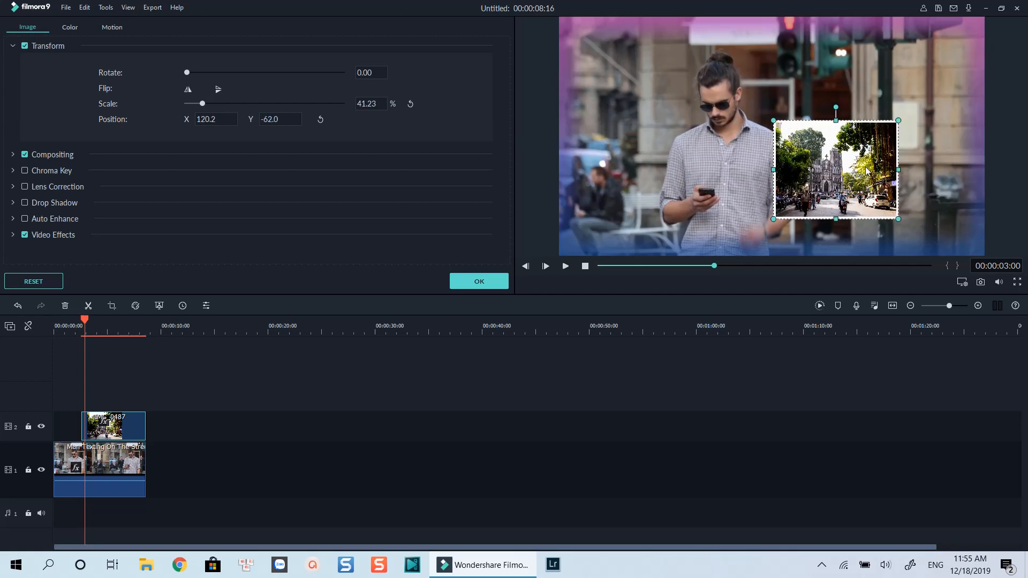
pyautogui.click(479, 282)
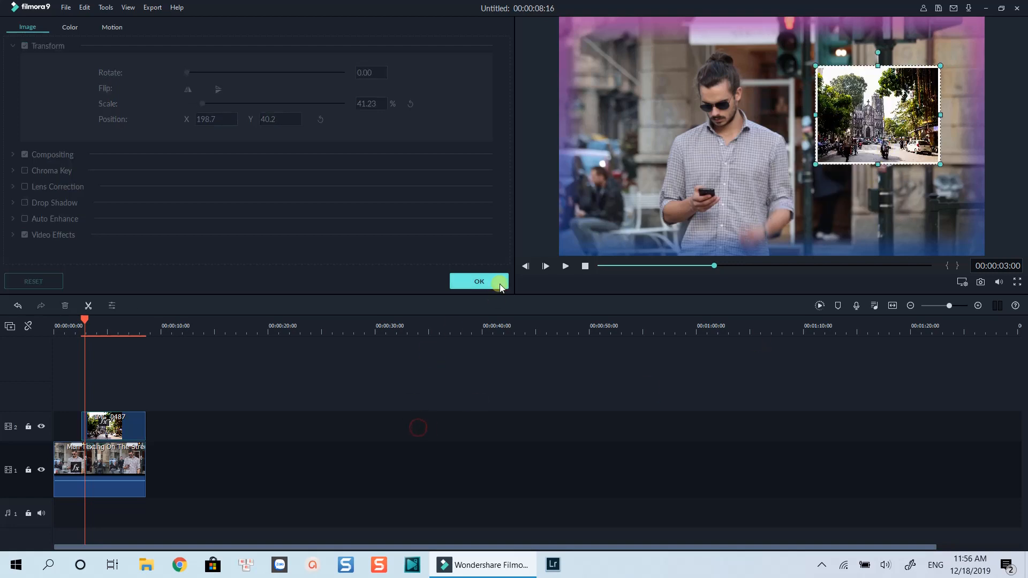
pyautogui.press('space')
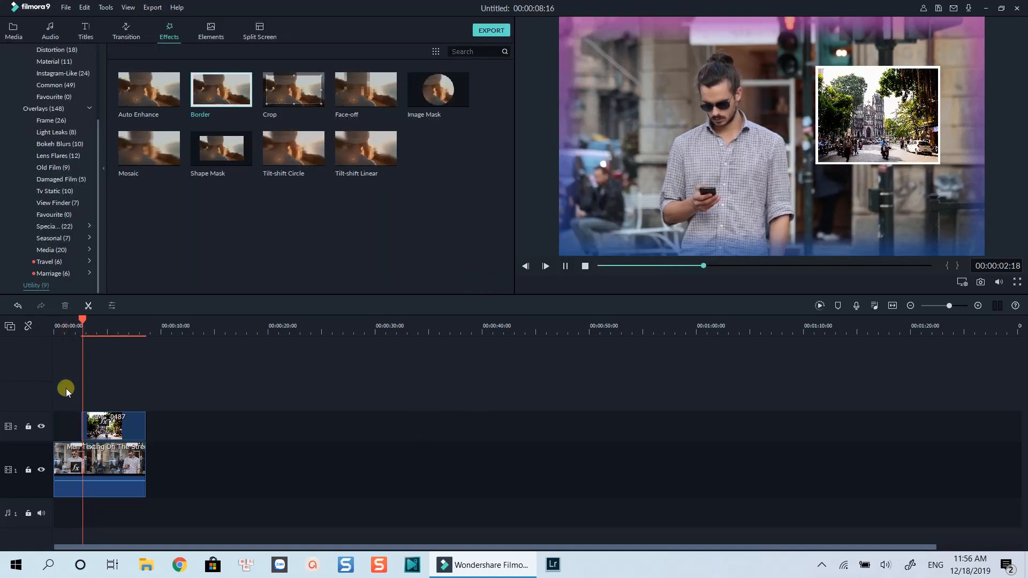
# Apply the Down Up 1 motion animation to the IMG_0487 photo on track 2.
pyautogui.doubleClick(122, 437)
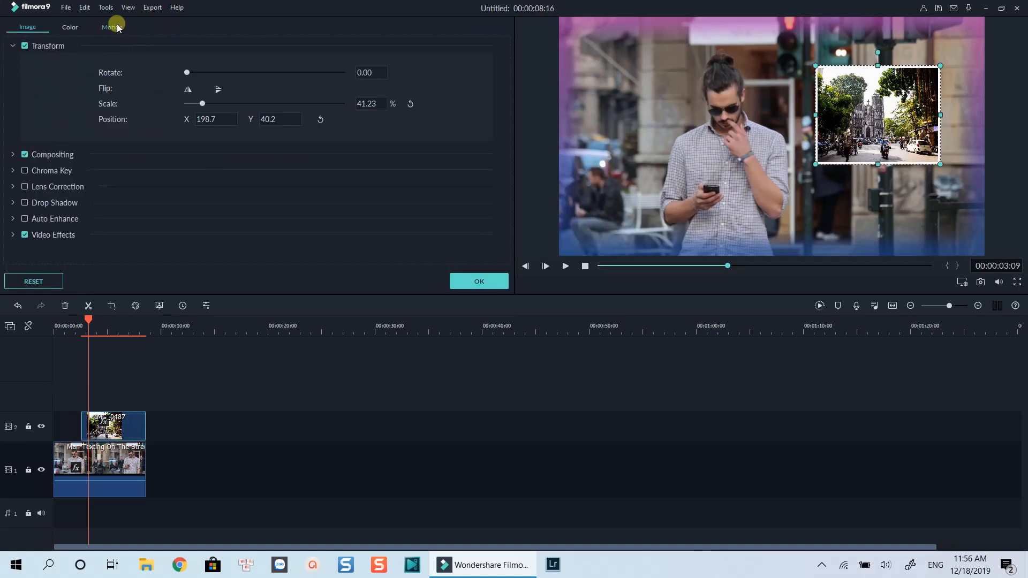
pyautogui.click(115, 25)
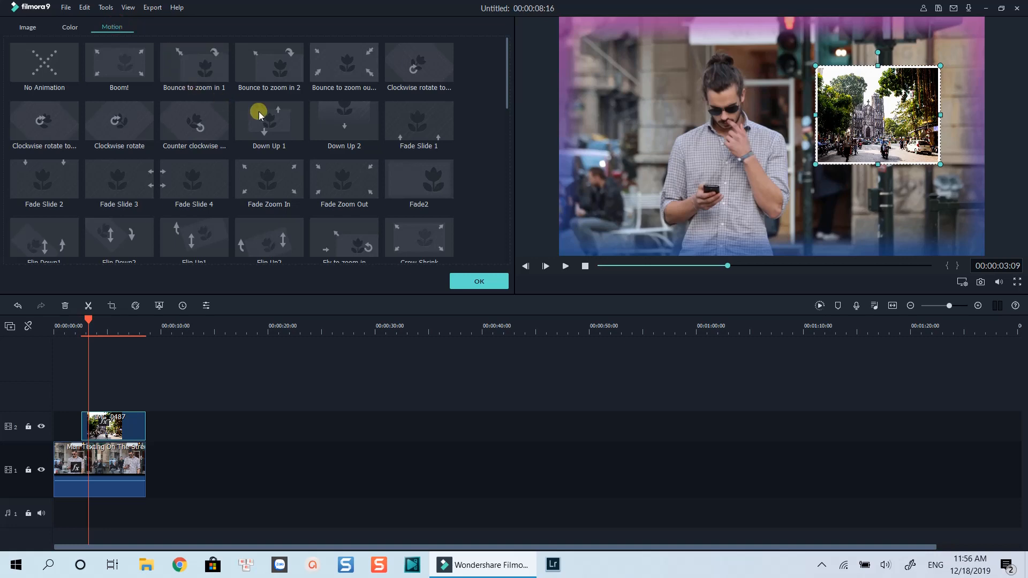
pyautogui.click(272, 134)
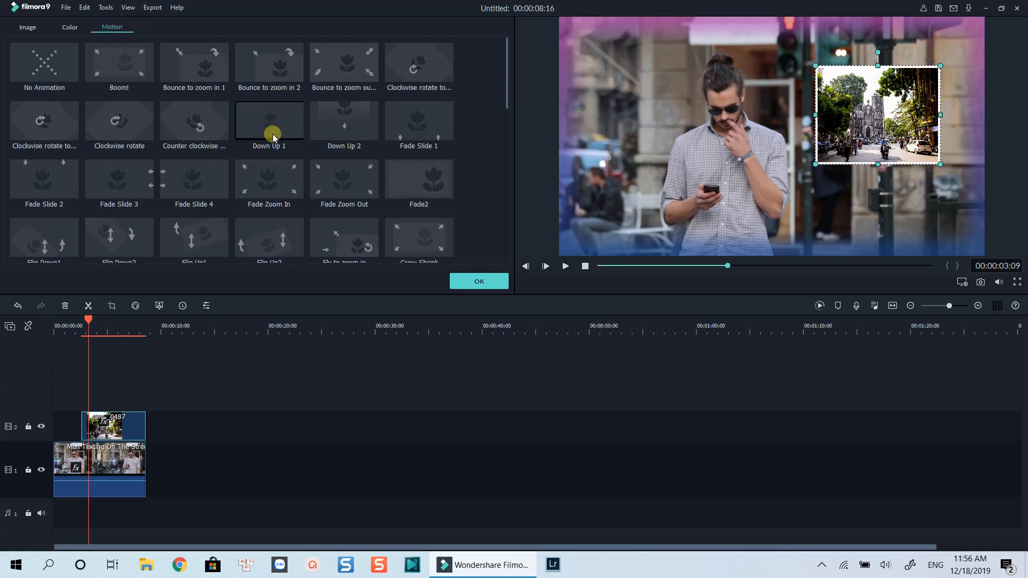
pyautogui.click(490, 282)
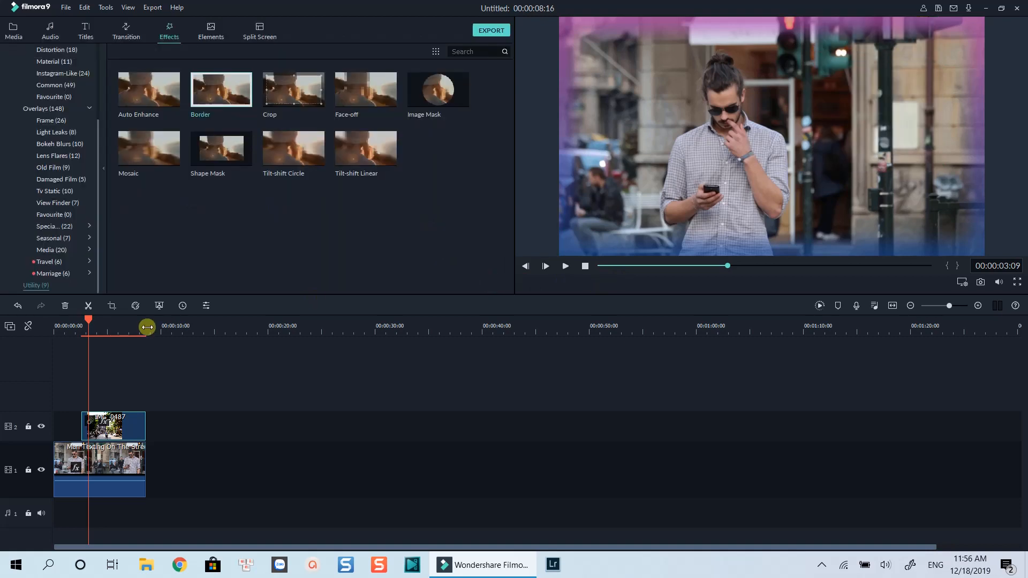
# Play the timeline from just before the photo overlay through to the end to check the motion animation.
pyautogui.click(62, 328)
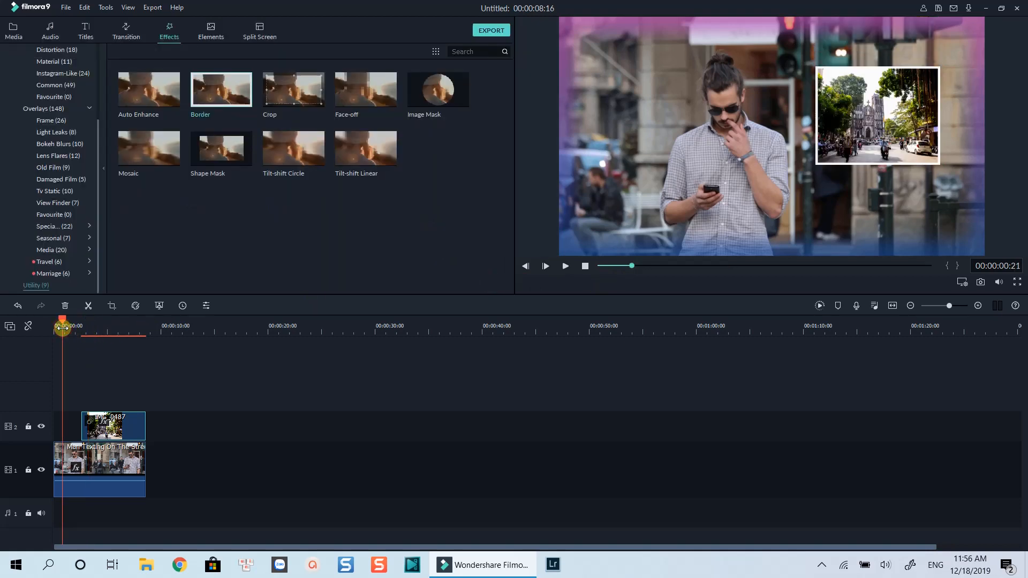
pyautogui.moveTo(63, 326); pyautogui.dragTo(72, 327)
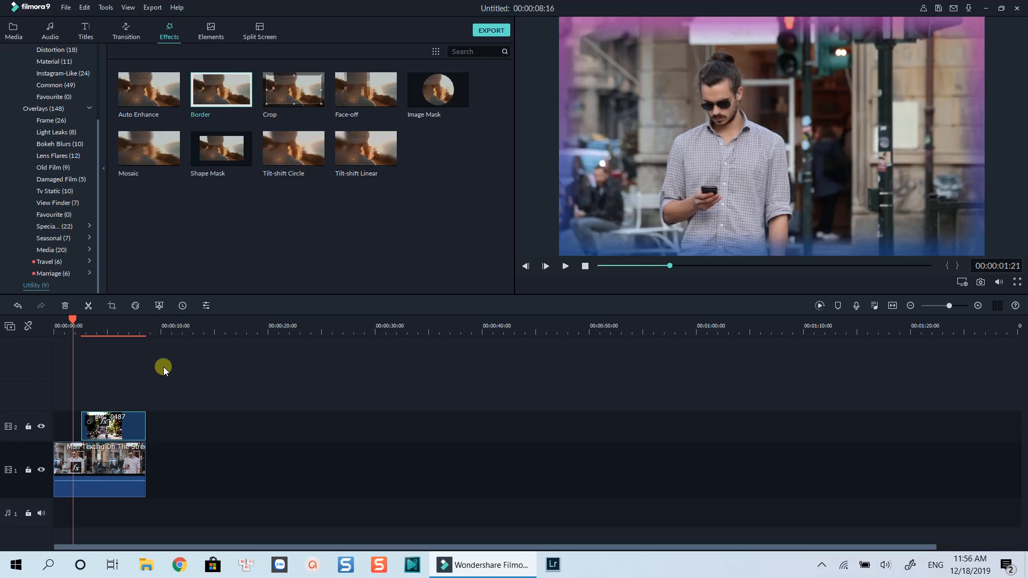
pyautogui.press('space')
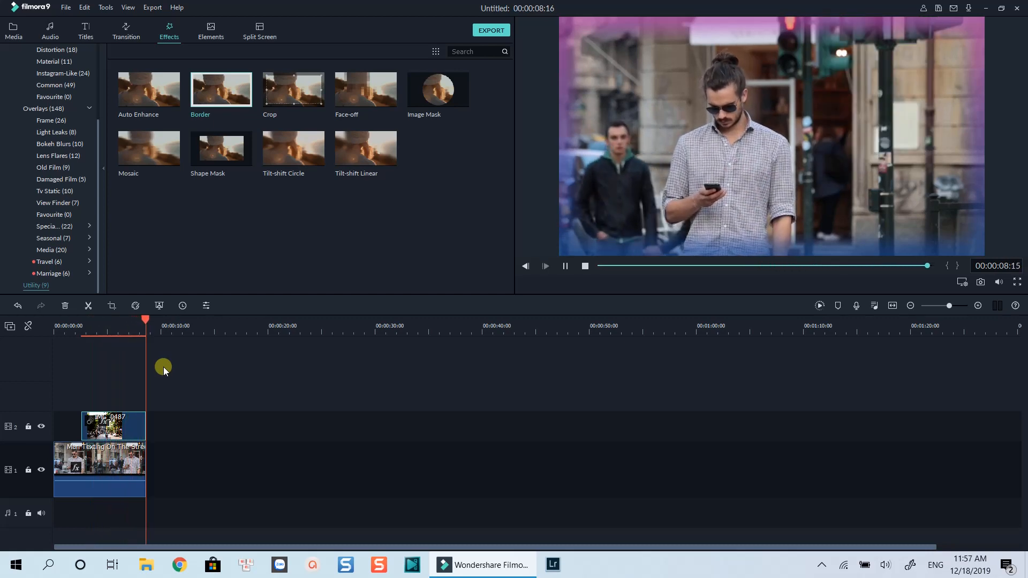
pyautogui.click(224, 399)
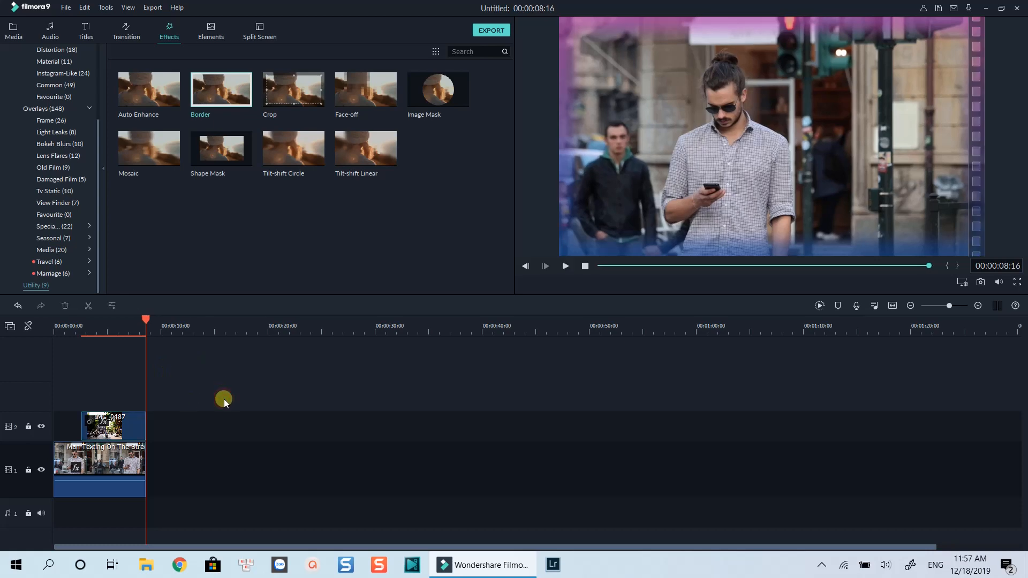